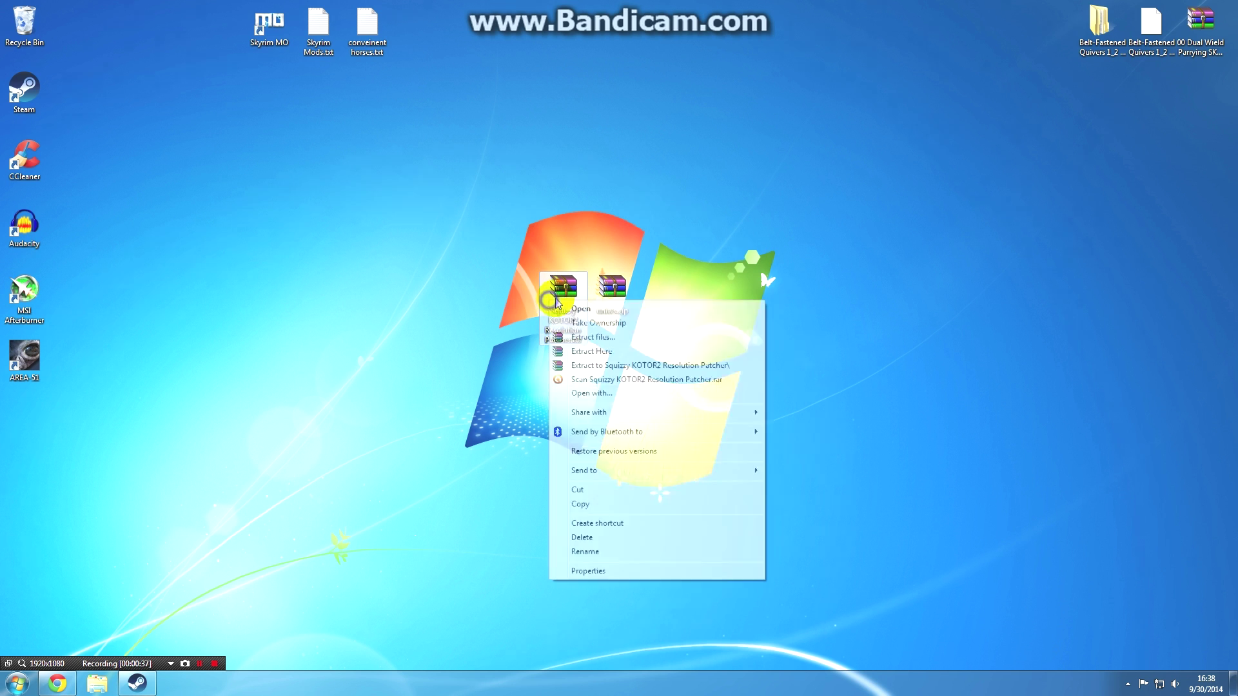
Extract the Squizzy KOTOR2 Resolution Patcher and uniws archives on the desktop, each into its own folder
click(604, 366)
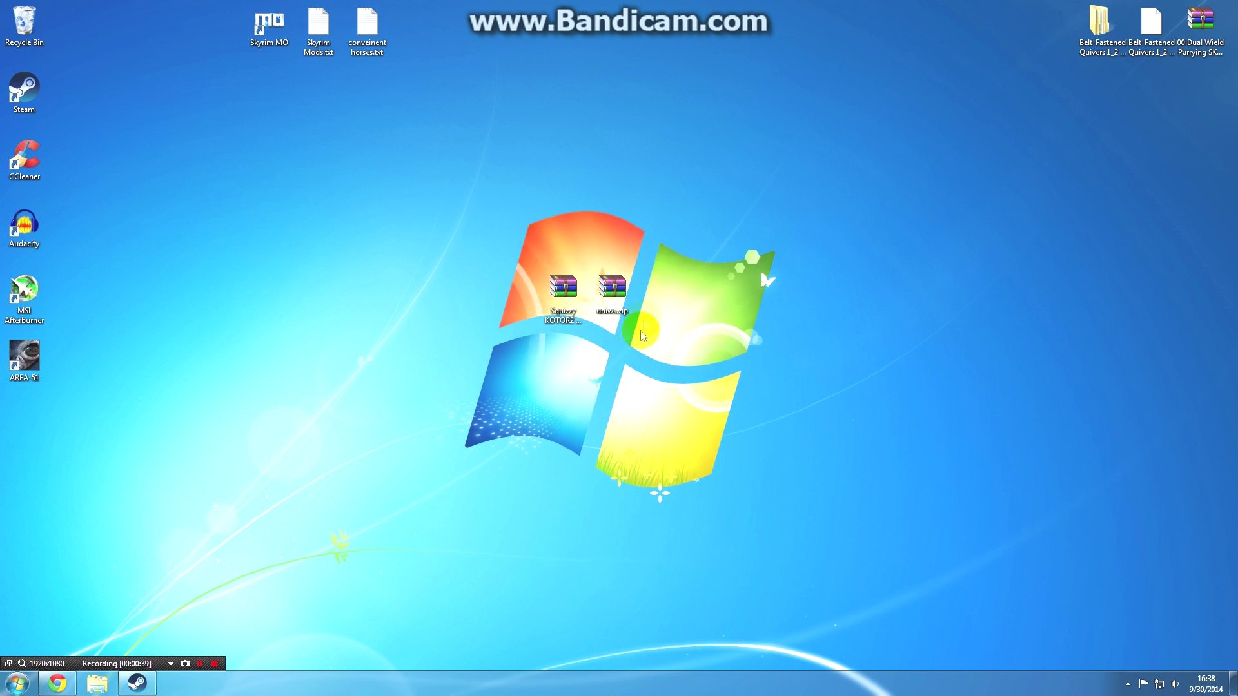
right_click(620, 301)
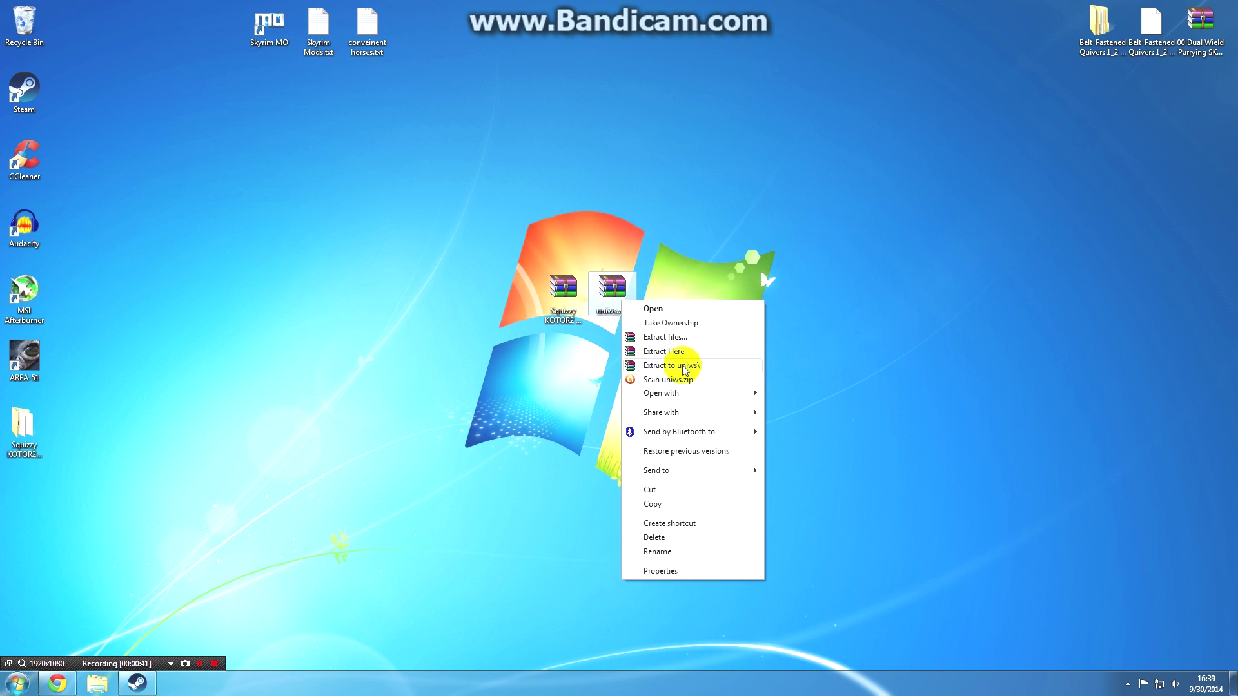
click(680, 365)
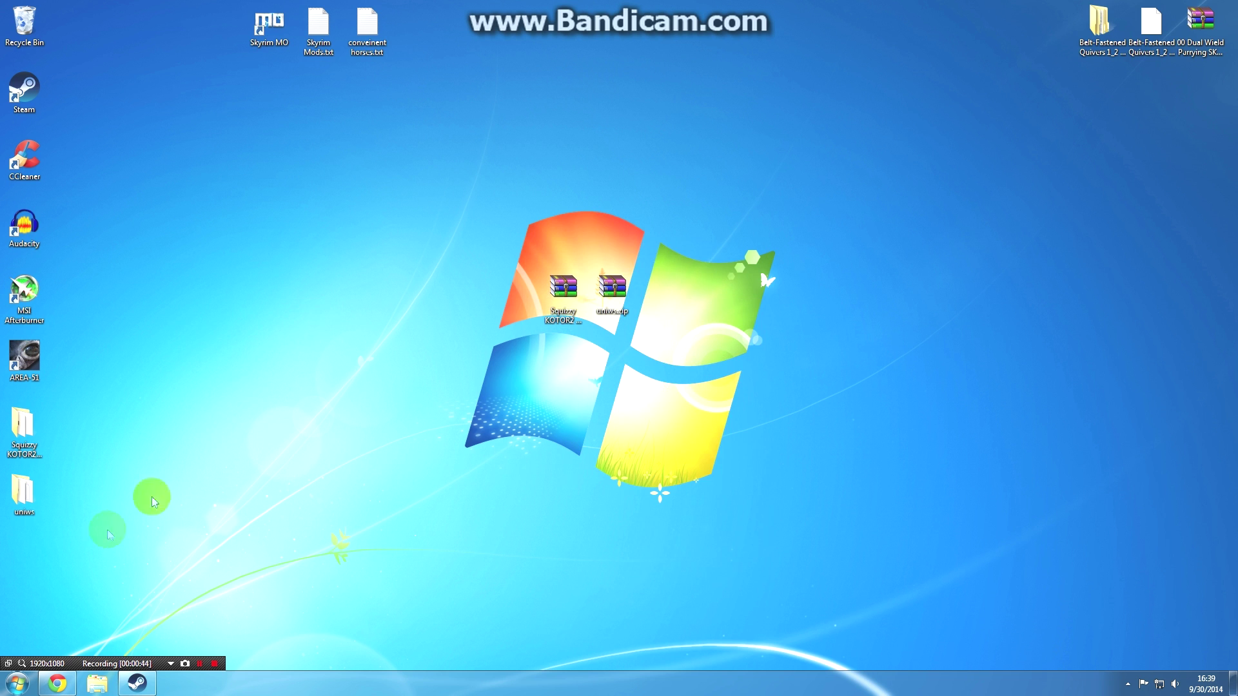
Regroup the two archives on the desktop and place each extracted folder directly beneath its archive
drag(8, 508, 612, 361)
drag(667, 243, 544, 380)
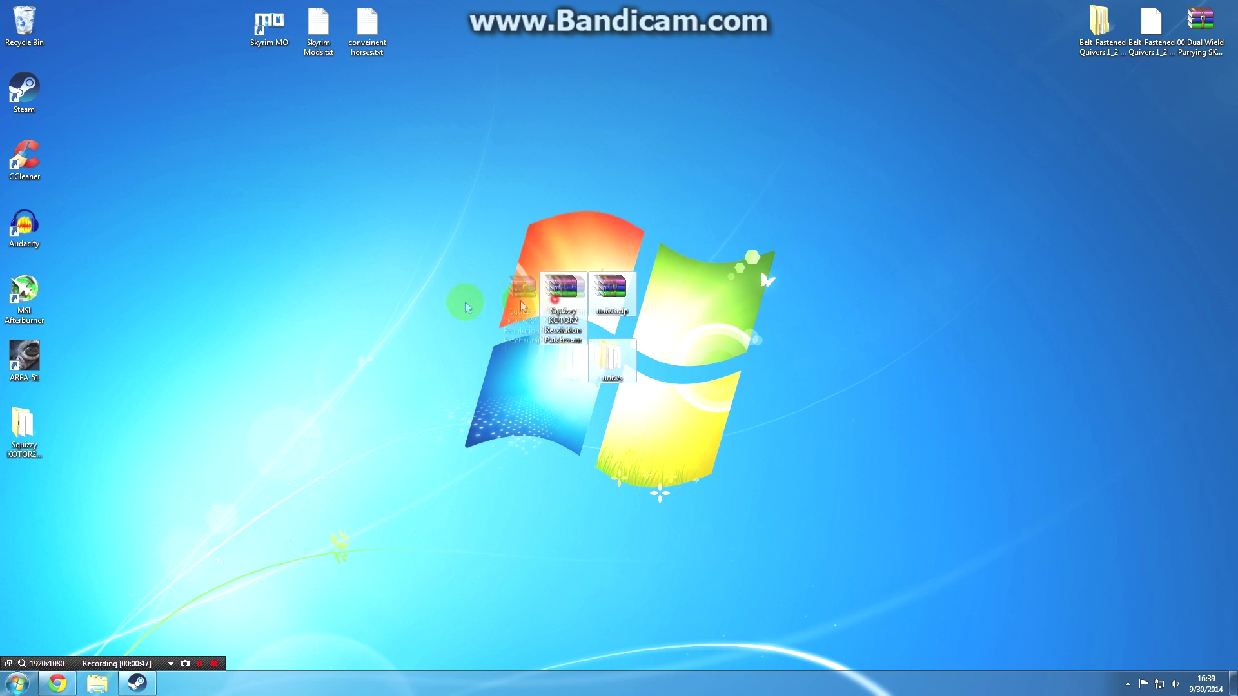
drag(611, 358, 366, 357)
drag(24, 432, 324, 365)
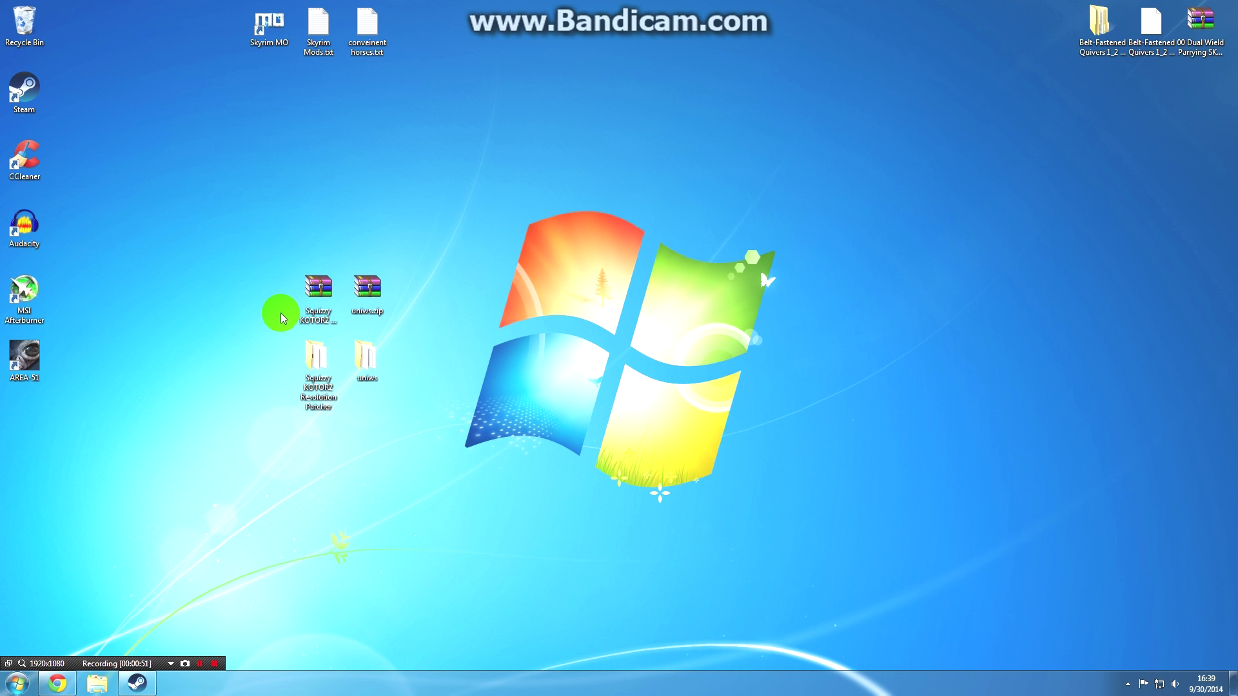
Move swkotor2.exe from the Squizzy KOTOR2 Resolution Patcher folder onto the desktop and close the folder
double_click(304, 359)
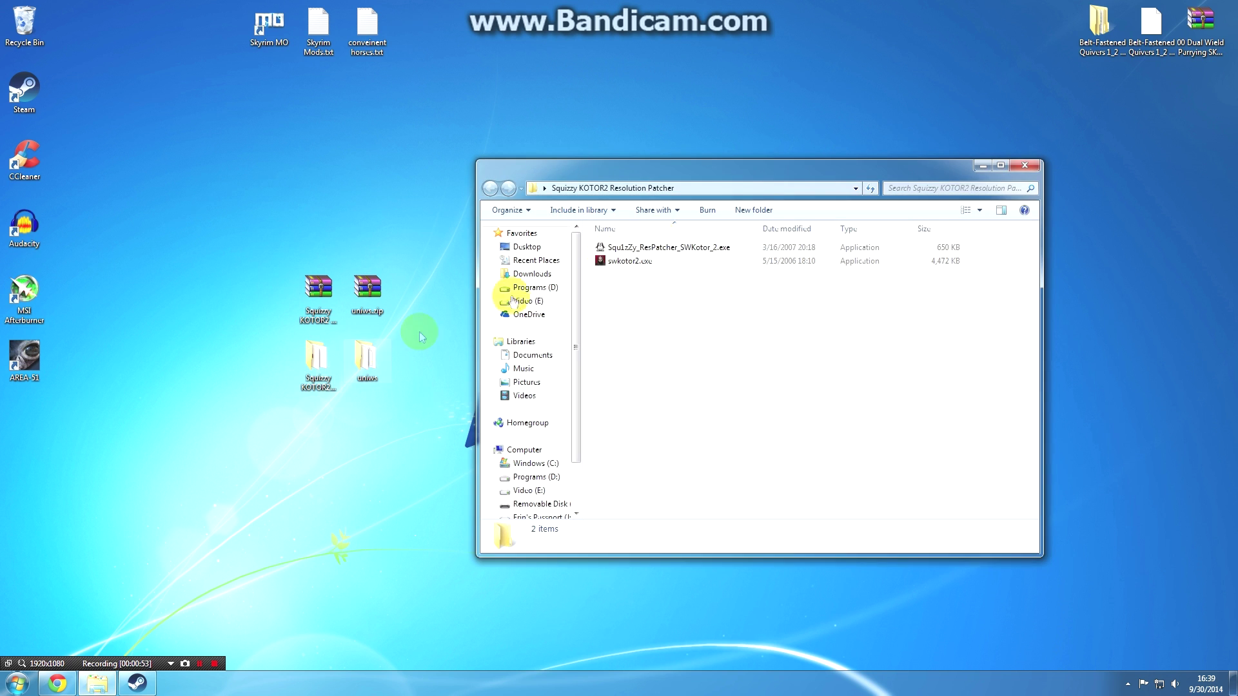
click(648, 259)
drag(648, 306, 204, 501)
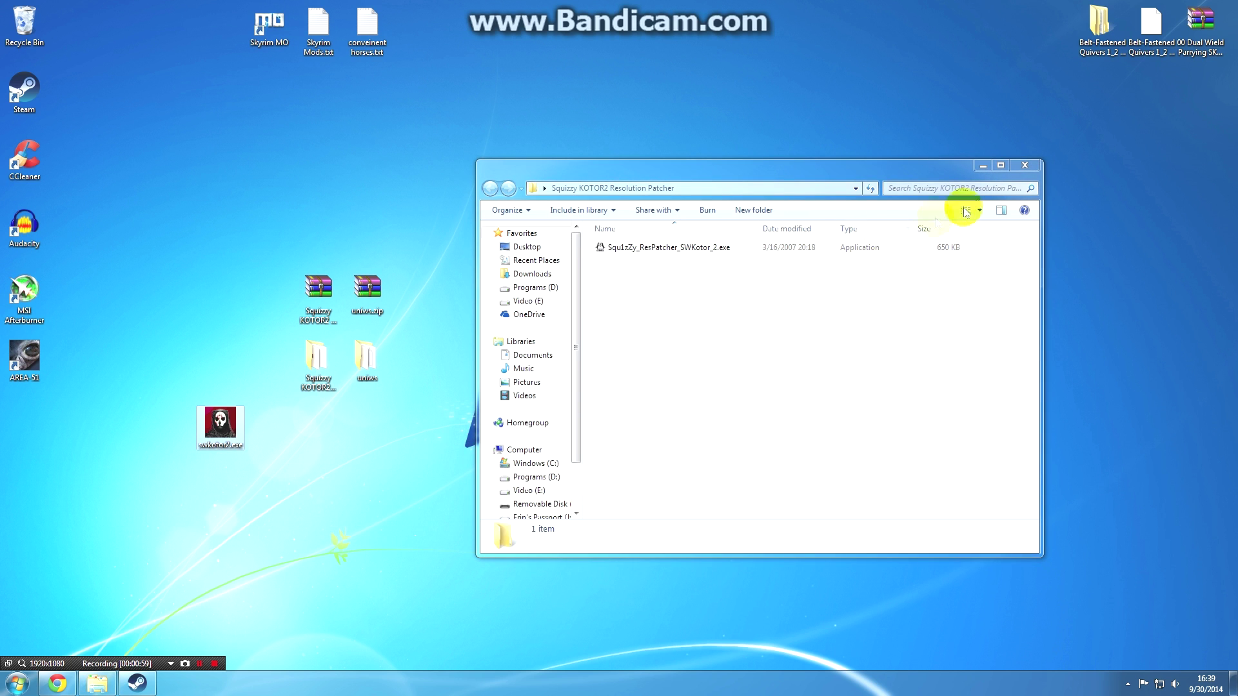
click(1024, 165)
Delete the Squizzy KOTOR2 Resolution Patcher archive and its extracted folder from the desktop
drag(276, 234, 323, 427)
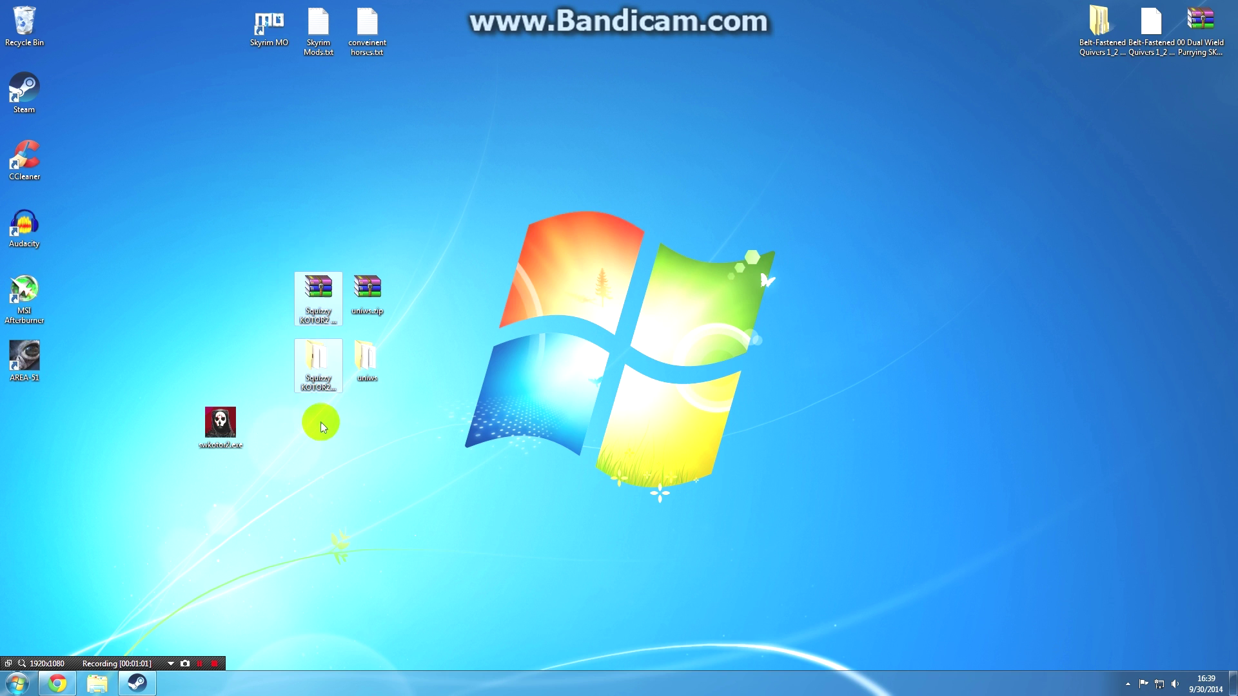
key(Delete)
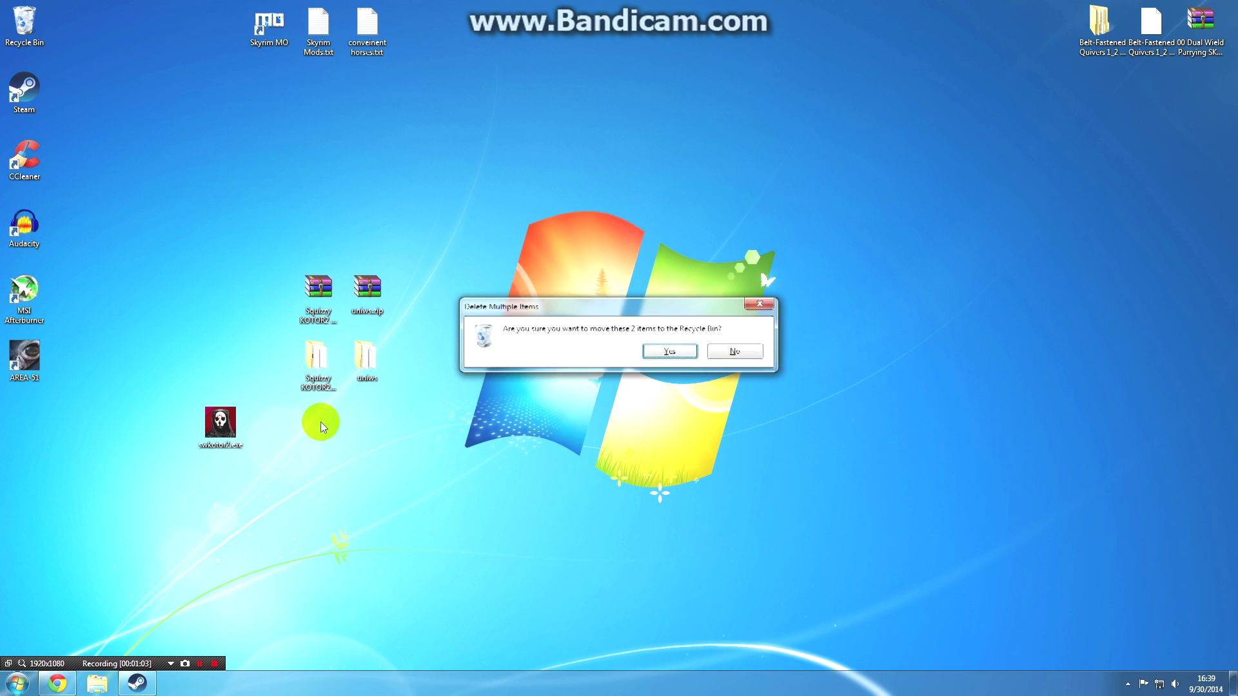
click(667, 352)
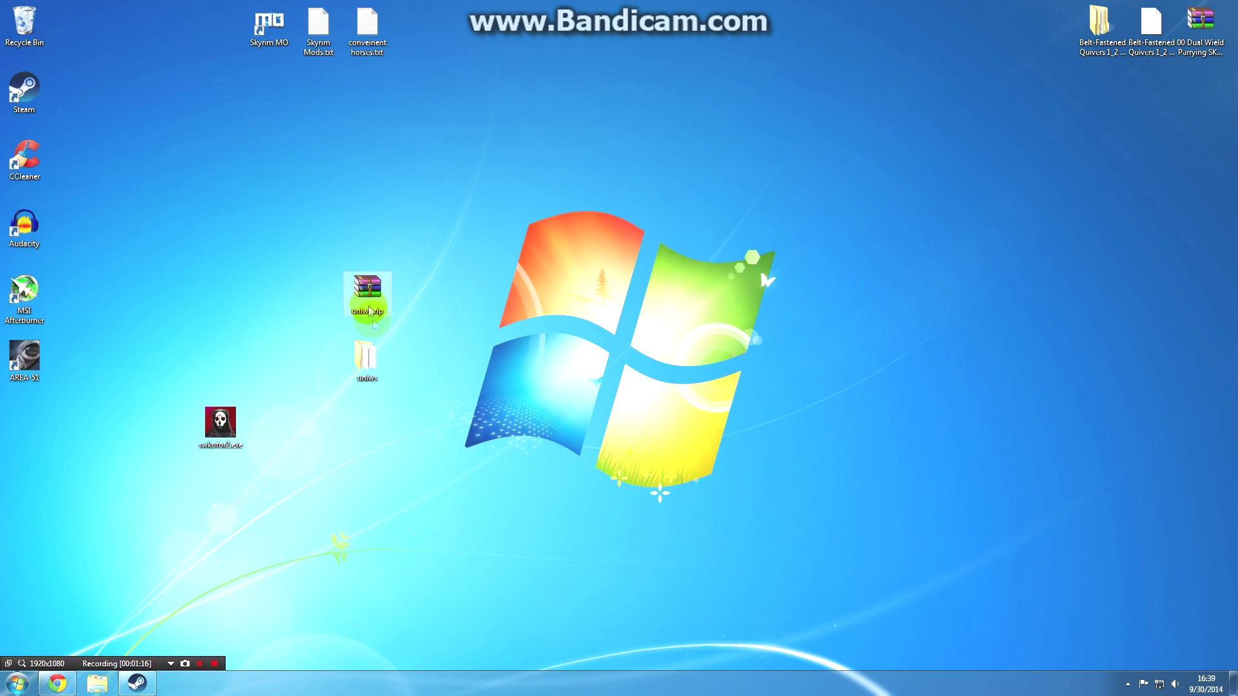
Check the contents of the uniws folder, and move the folder and uniws.zip beside swkotor2.exe on the desktop
double_click(368, 359)
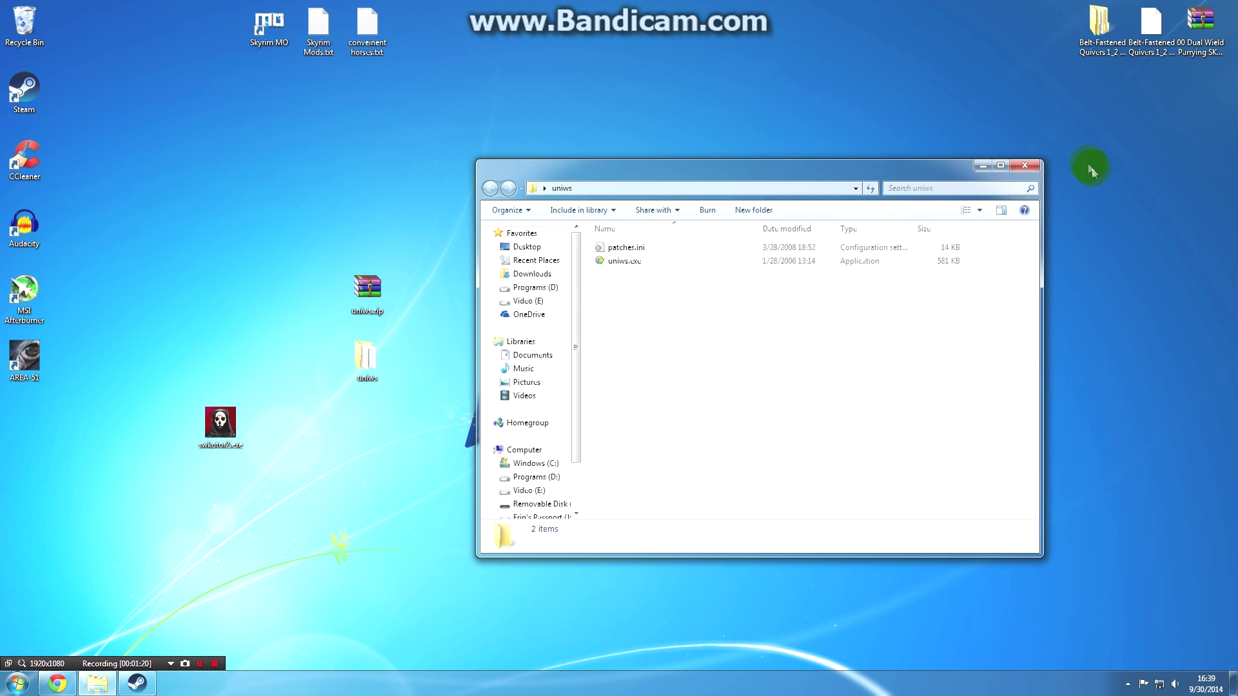
click(1024, 165)
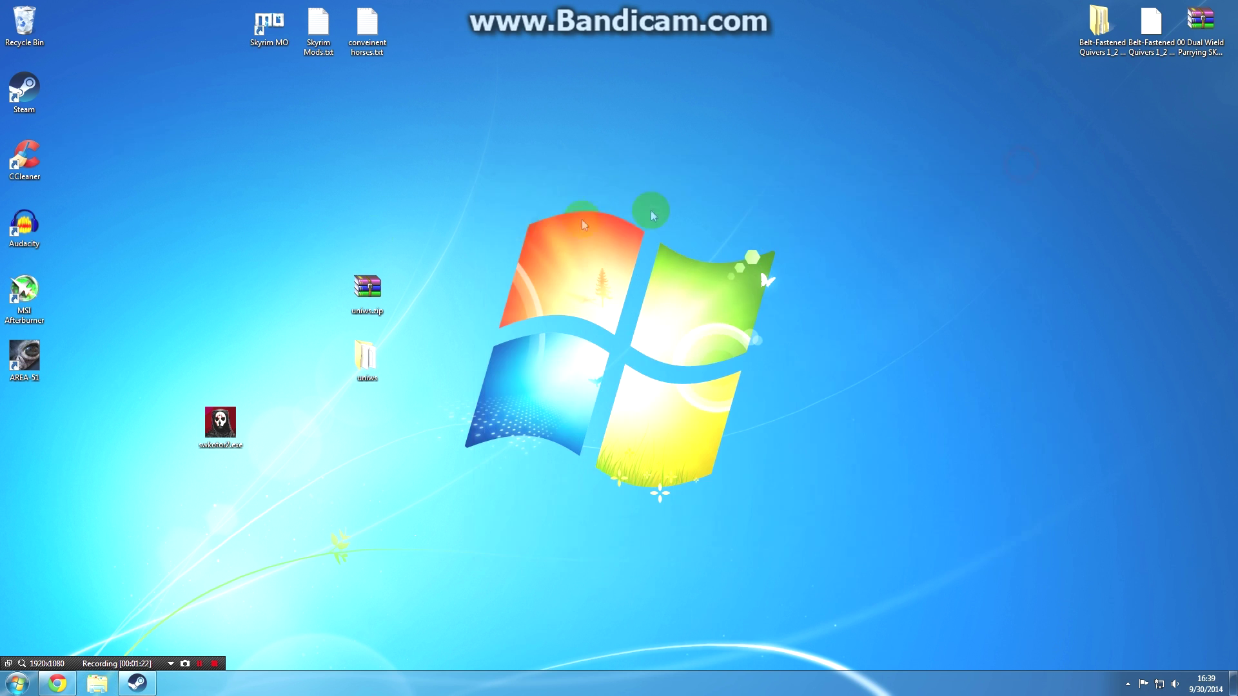
drag(372, 236, 356, 415)
drag(362, 370, 277, 469)
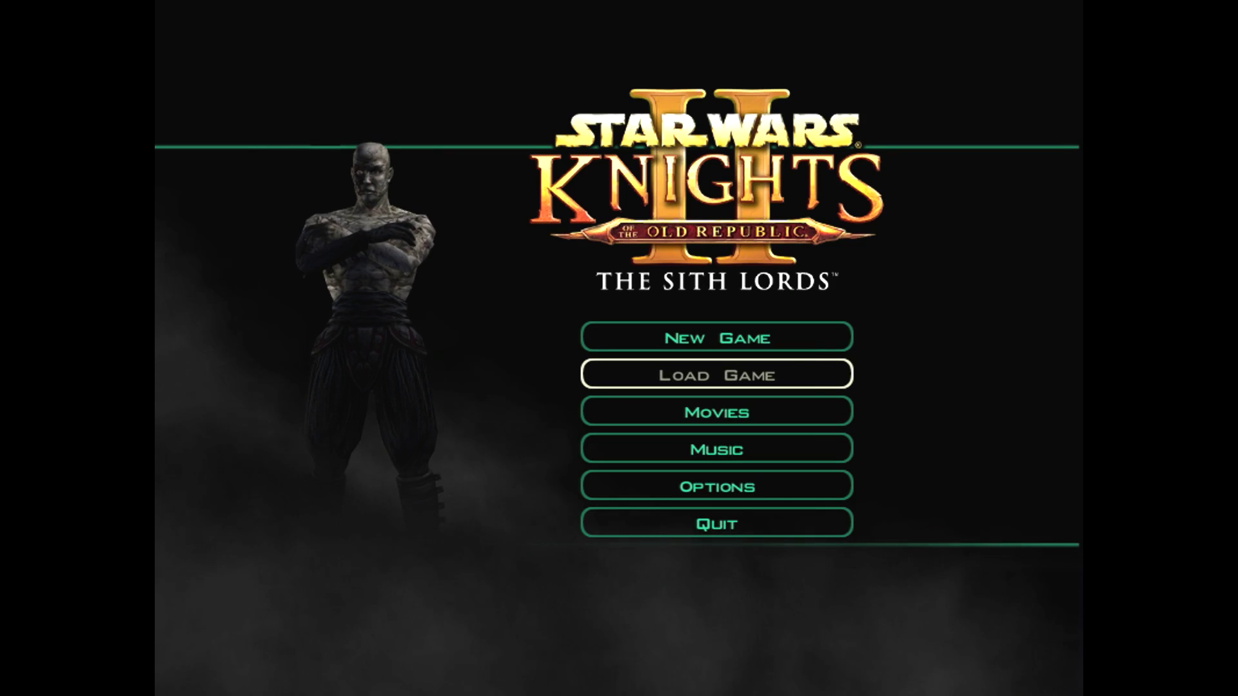
Switch to Star Wars Knights of the Old Republic II and open its graphics options from the main menu
key(Down)
key(Down)
key(Down)
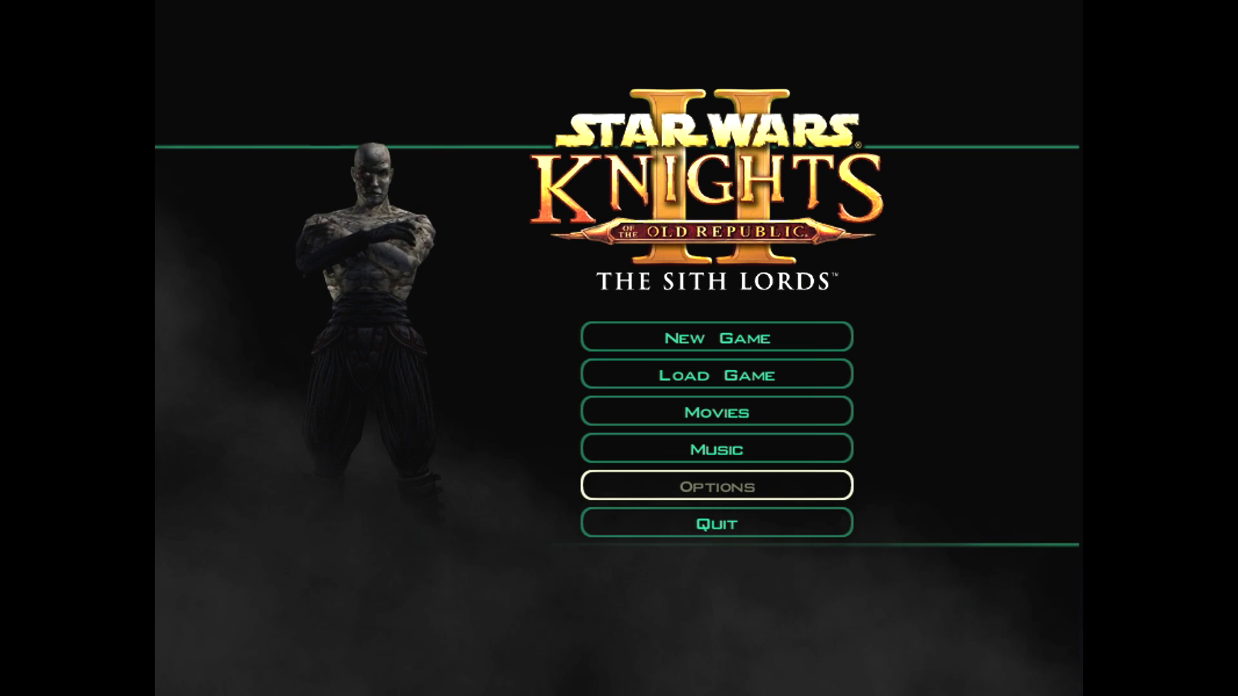
key(Return)
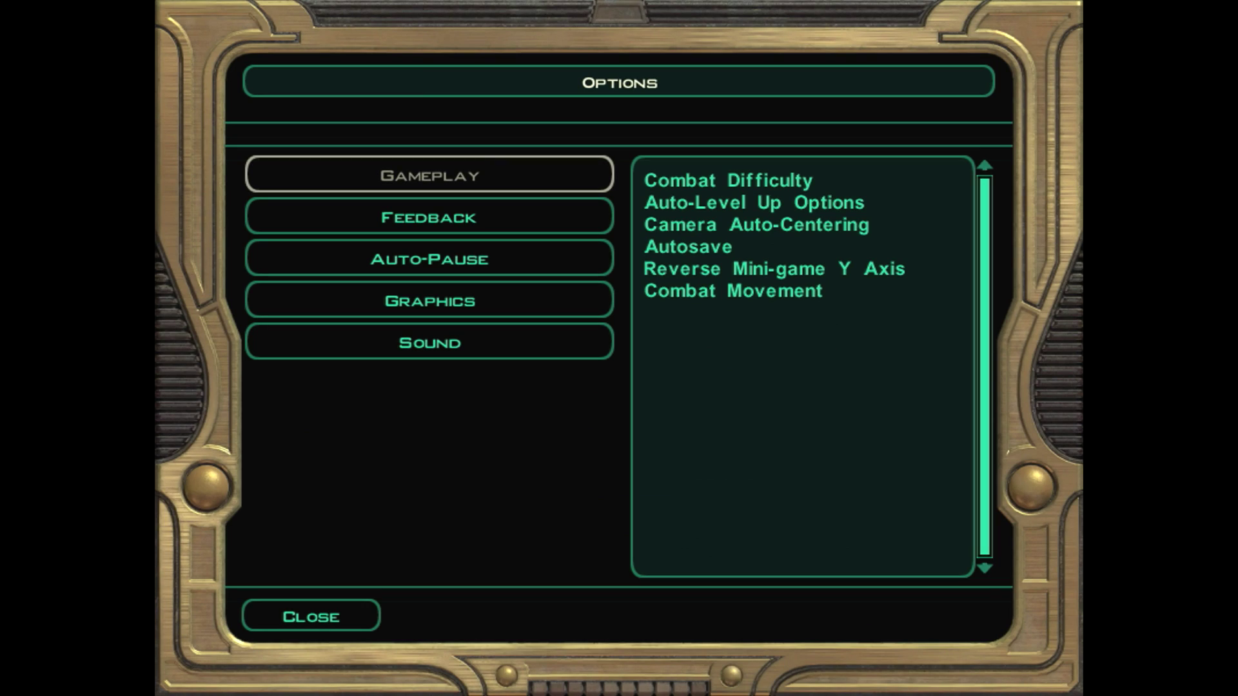
key(Down)
key(Down)
key(Down)
click(430, 301)
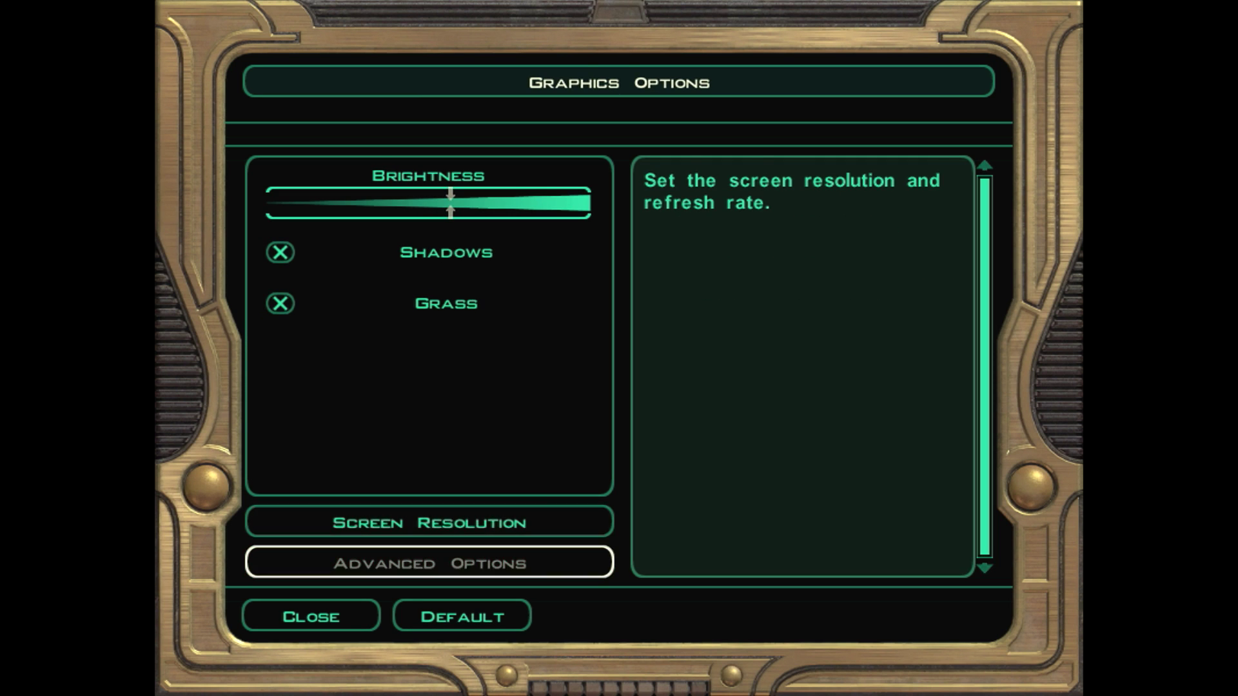
Look through the game's list of available screen resolutions and refresh rates
key(Return)
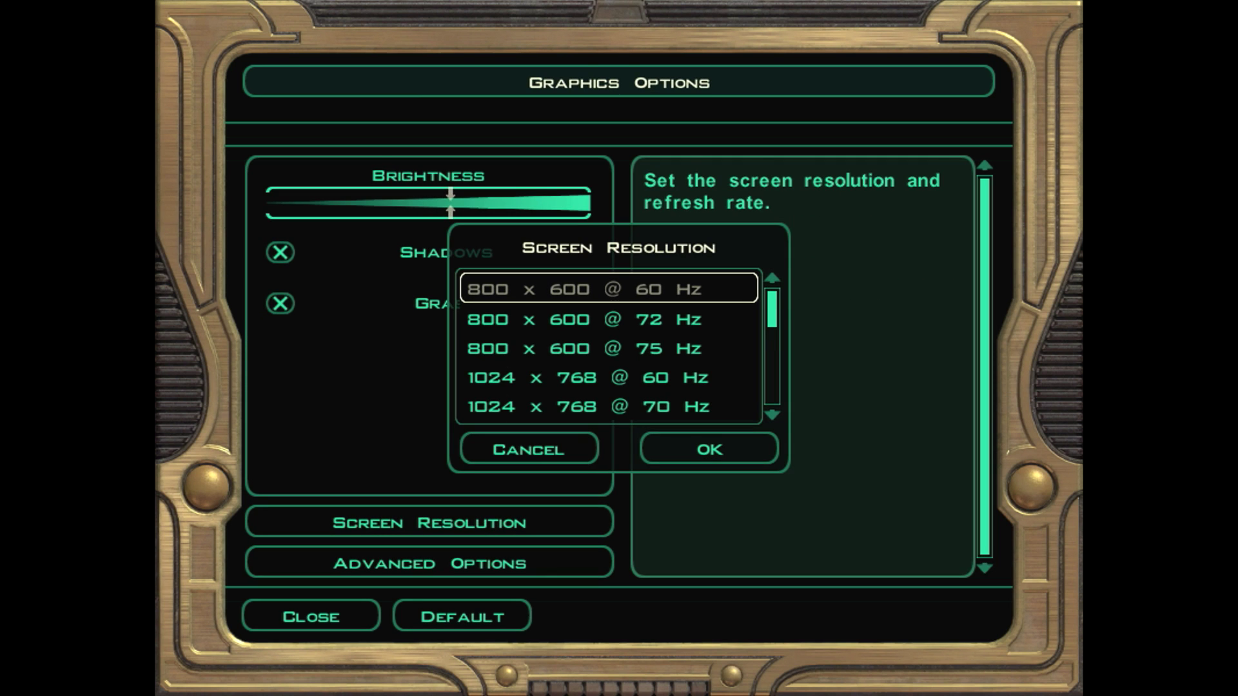
key(Down)
key(Down)
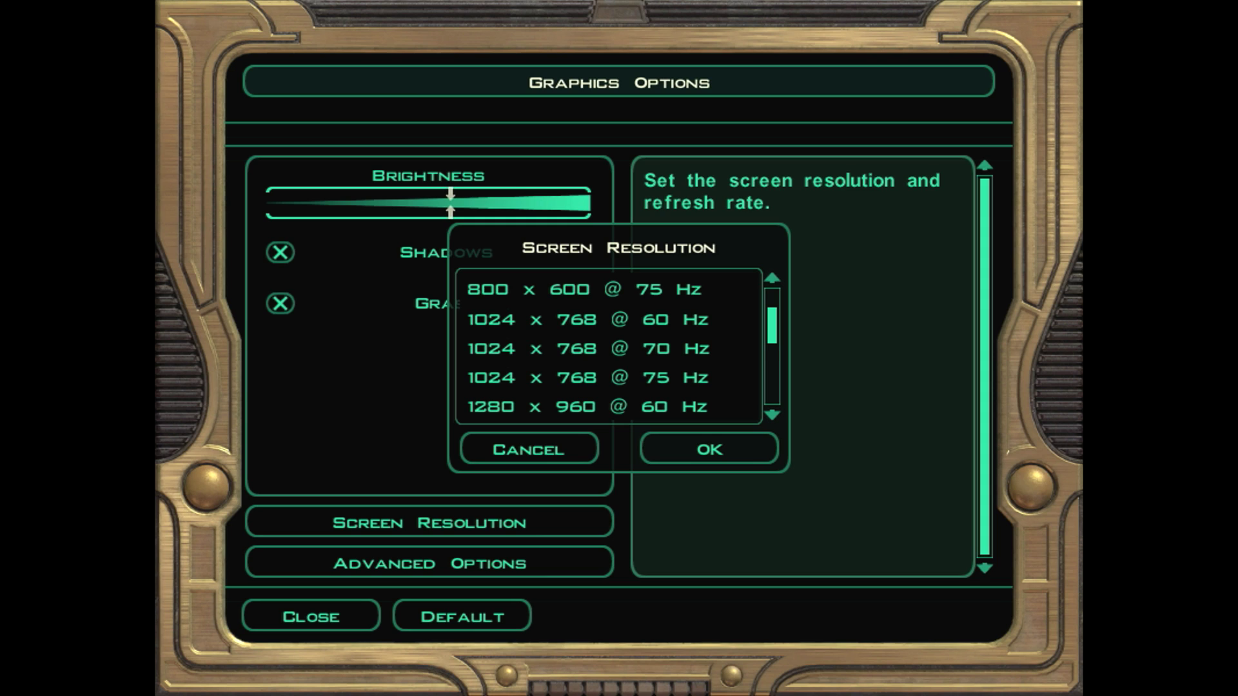
scroll(608, 348, down, 4)
scroll(608, 348, down, 2)
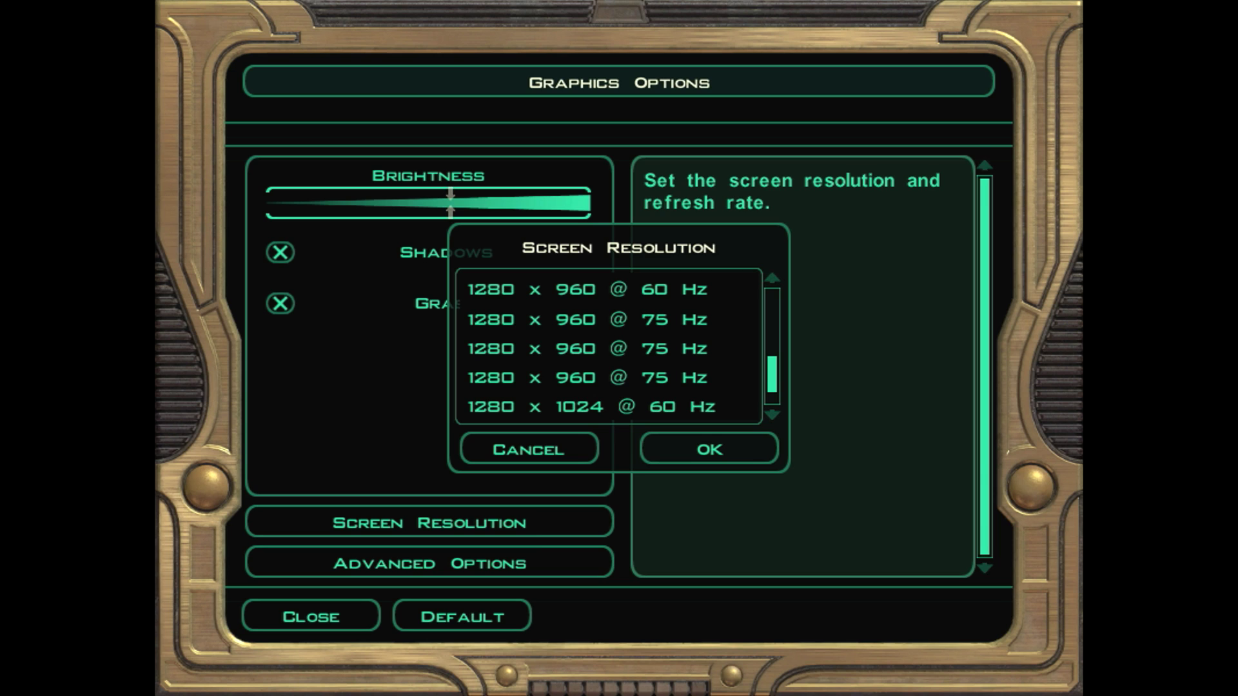
scroll(608, 348, up, 7)
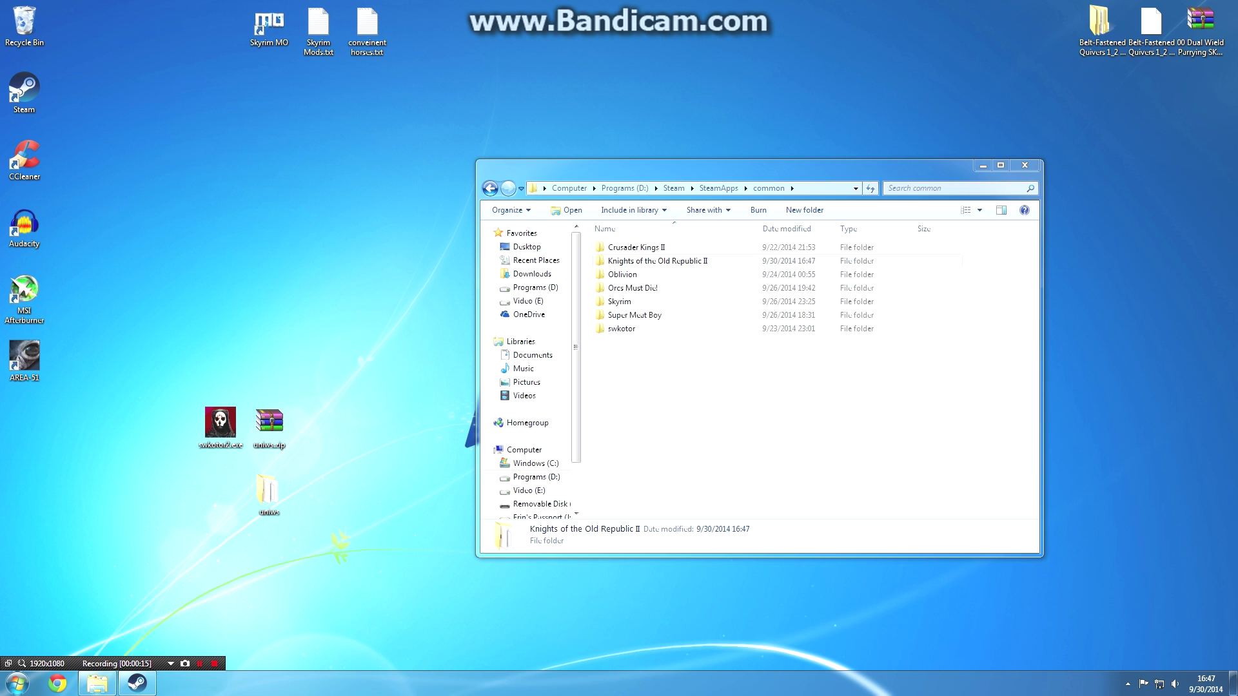
Open the Knights of the Old Republic II folder in SteamApps\common and locate swkotor2.exe
double_click(606, 261)
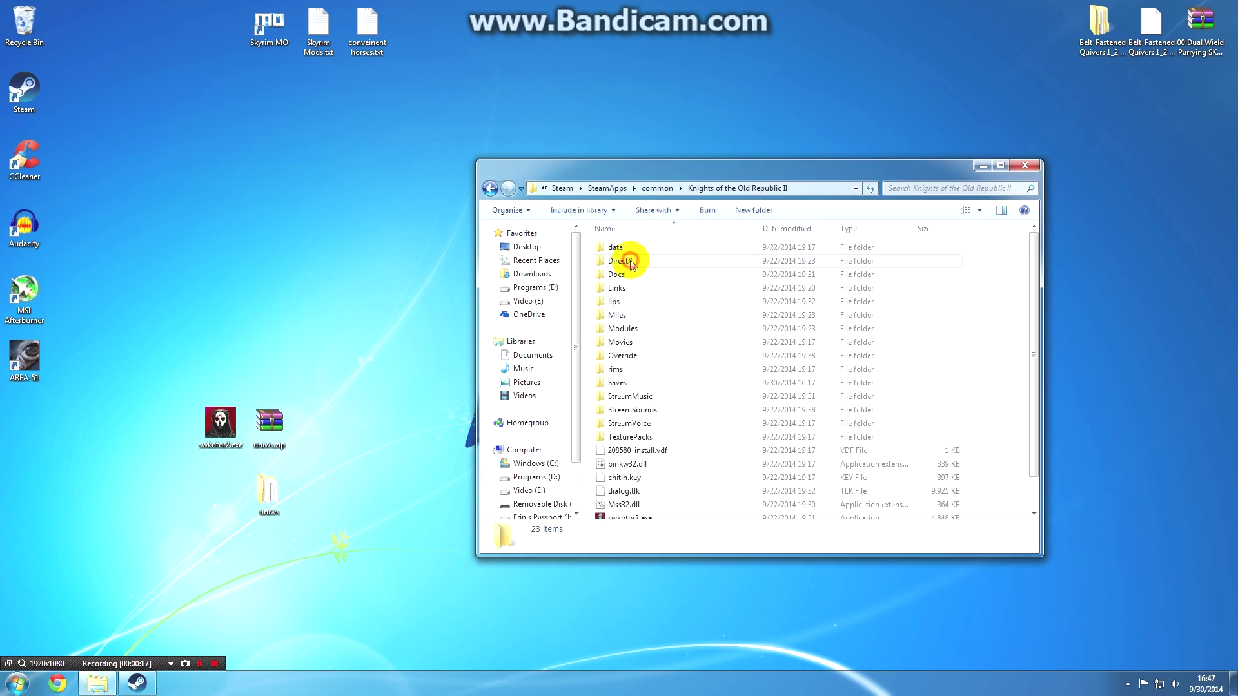
scroll(660, 316, down, 1)
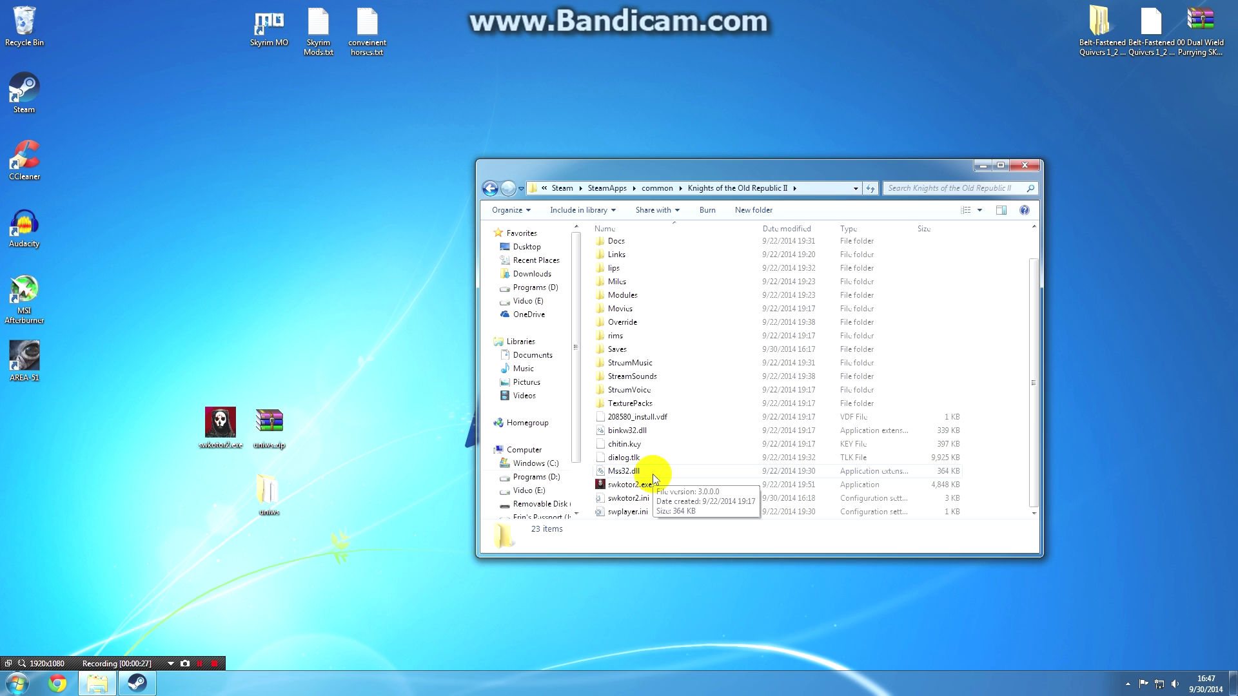
Find Folder Options by searching for "folder" and enable hiding extensions for known file types
click(24, 682)
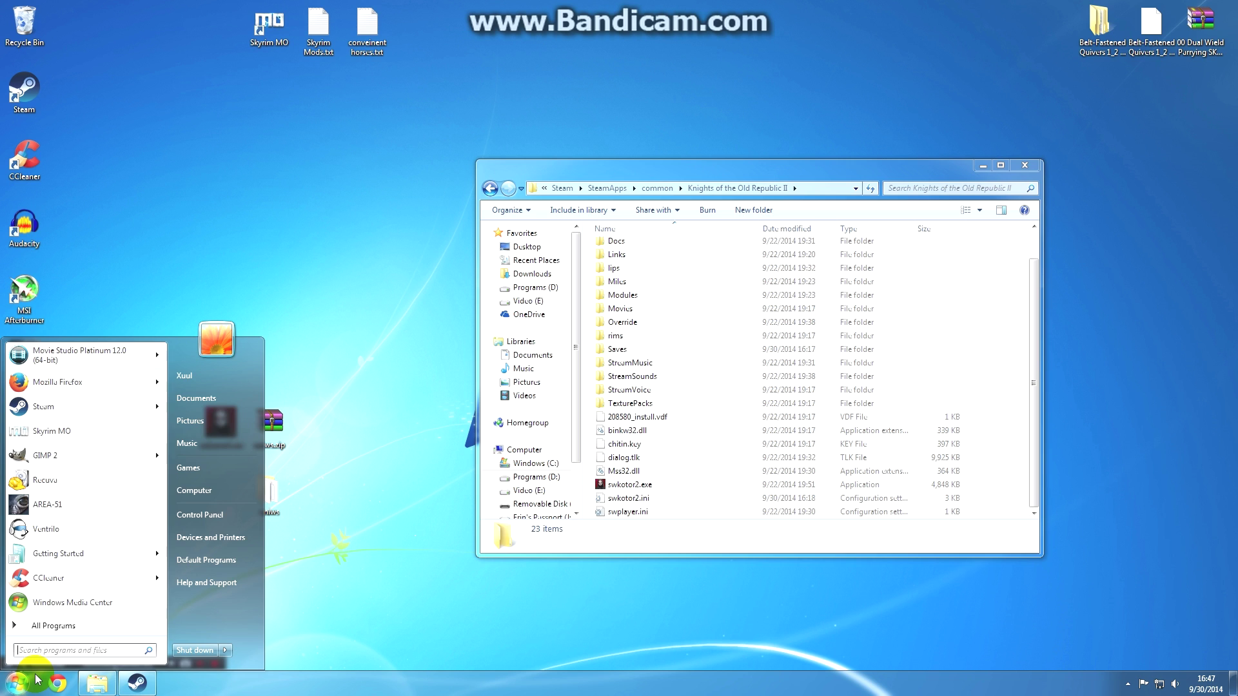
text(folder)
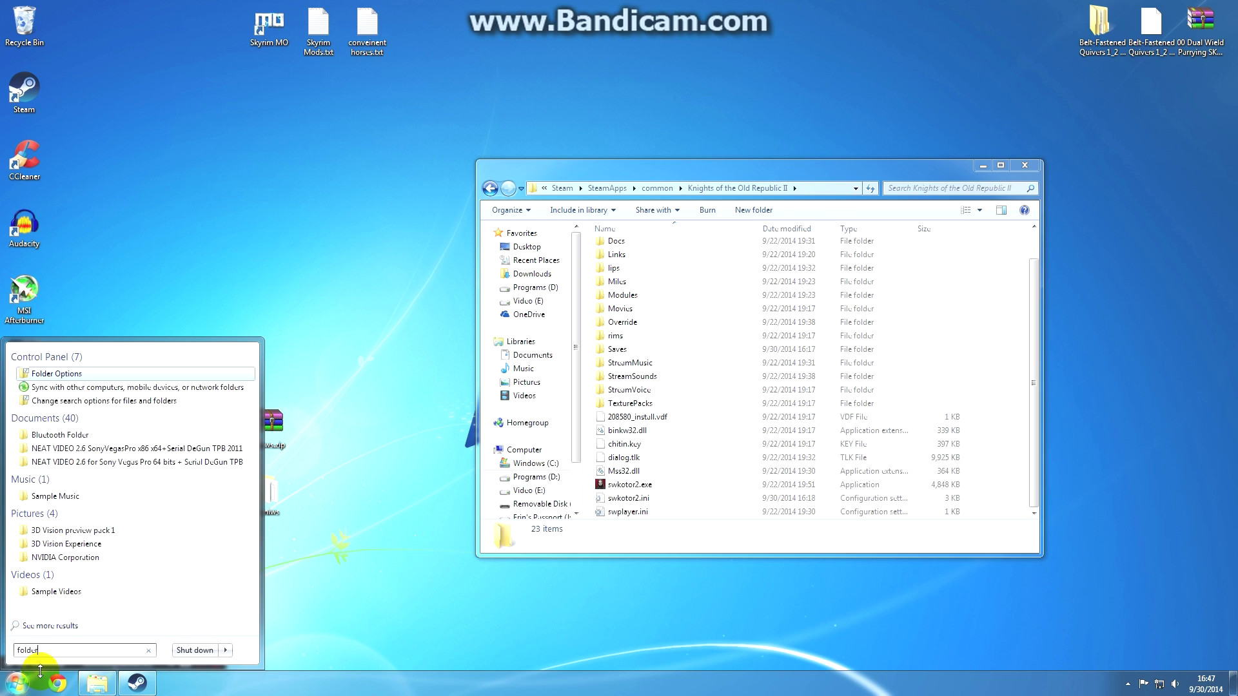
click(106, 374)
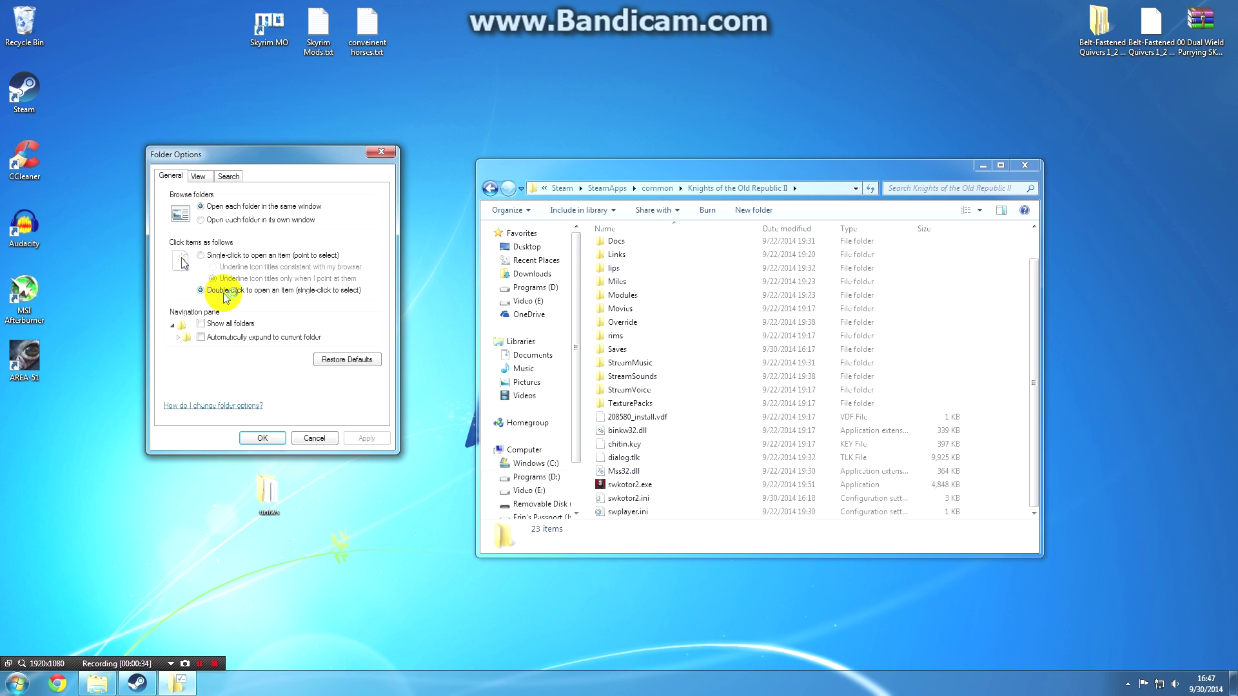
click(198, 176)
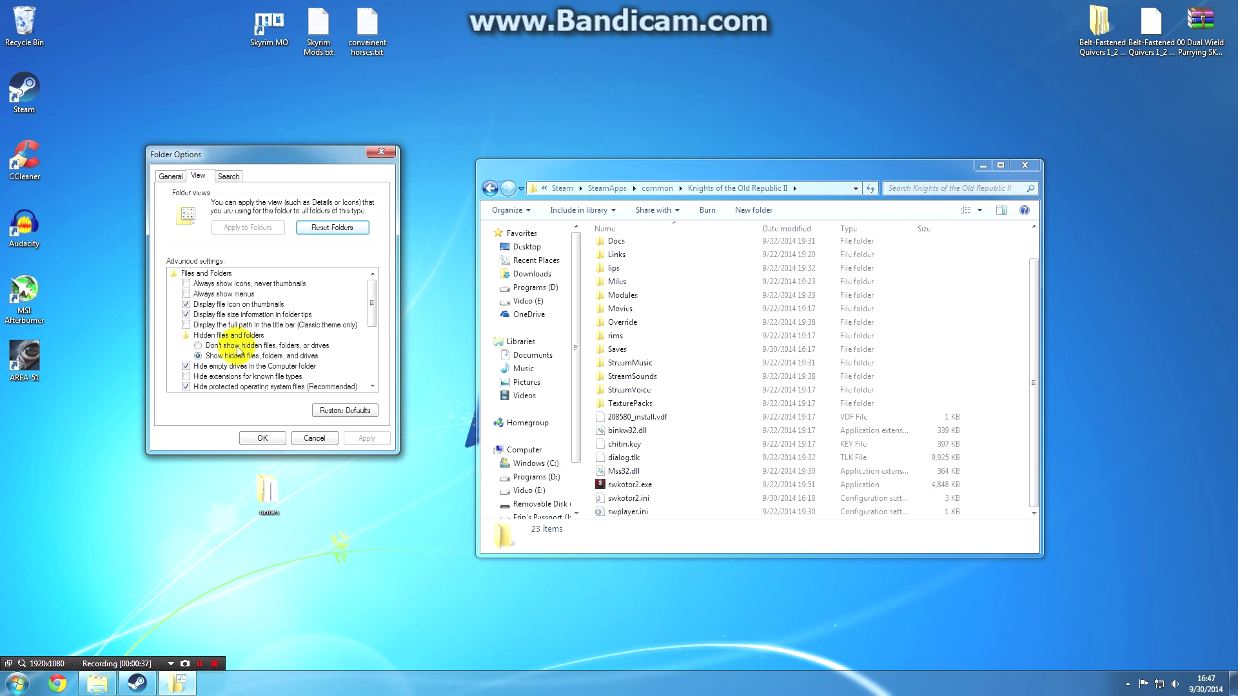
click(186, 376)
click(361, 439)
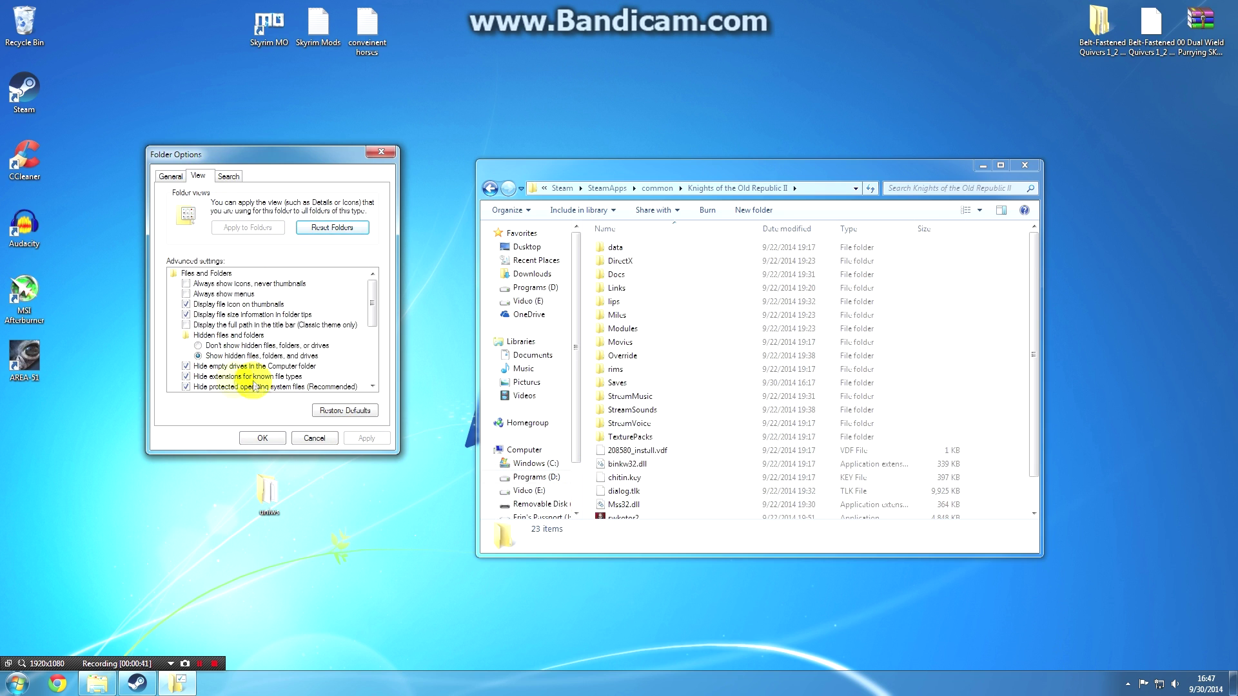
Disable hiding extensions for known file types, apply the change and close Folder Options
click(186, 376)
click(366, 438)
click(262, 437)
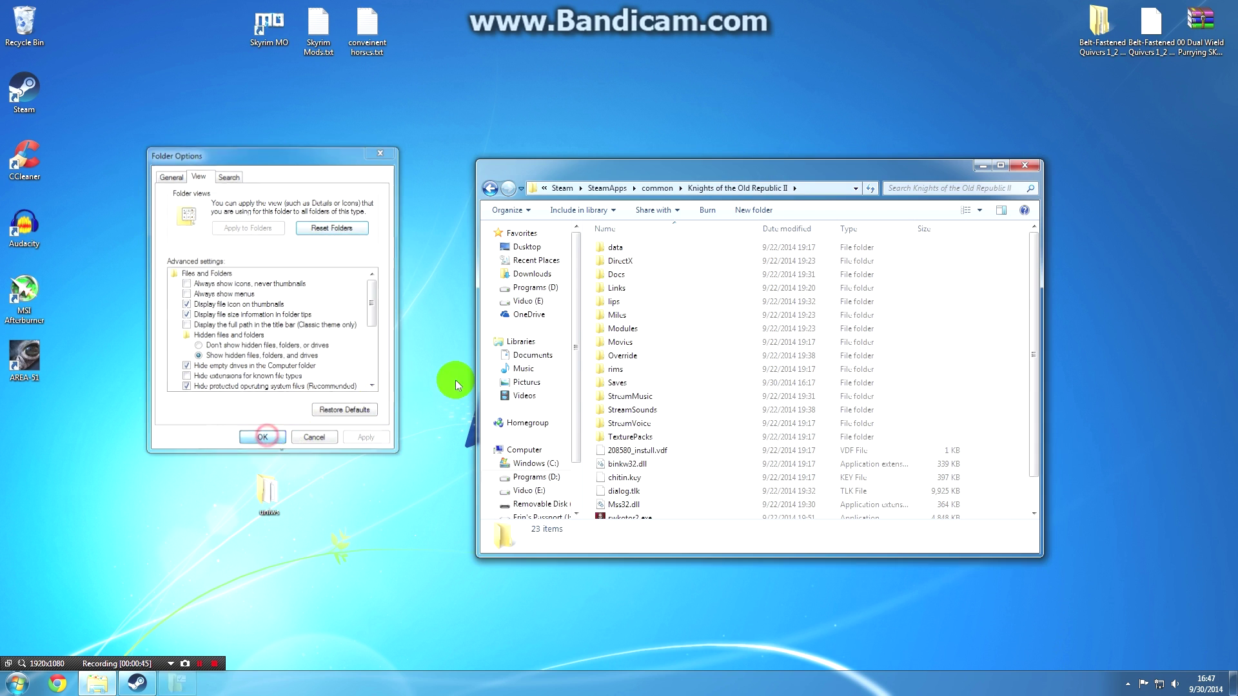
Rename the game folder's swkotor2.exe to swkotor2.exe.old and accept the file extension change
scroll(1044, 369, down, 1)
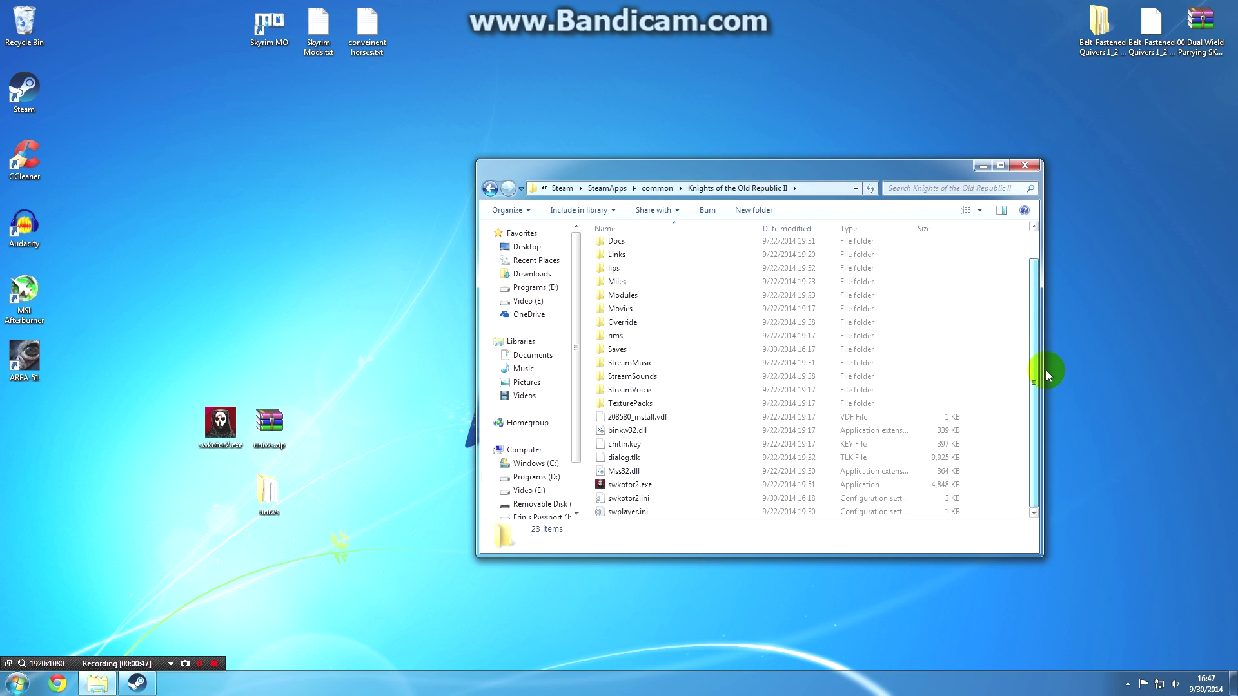
click(651, 486)
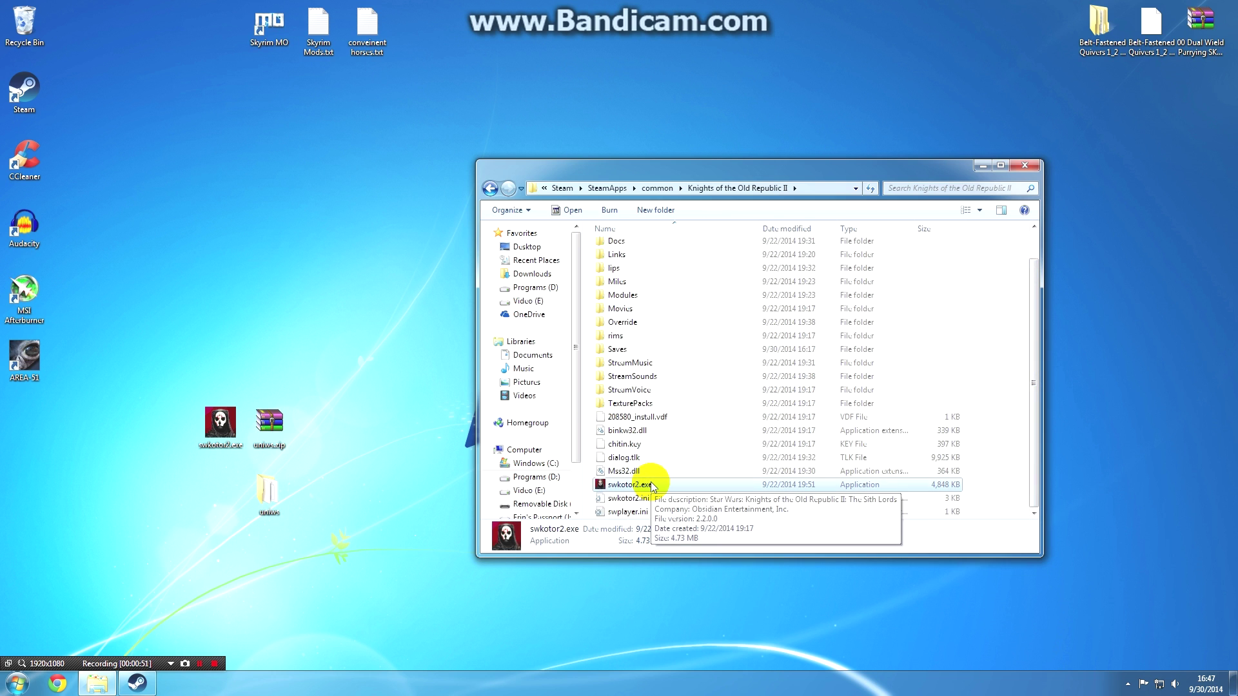
click(653, 486)
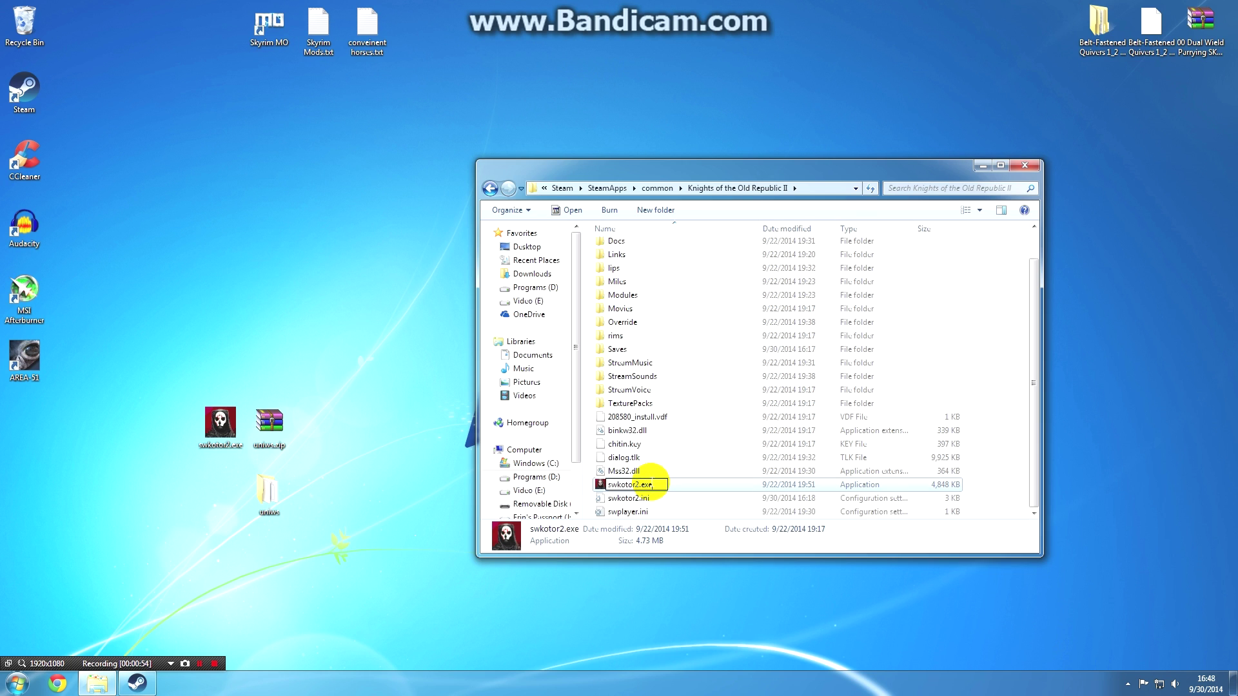
text(.old)
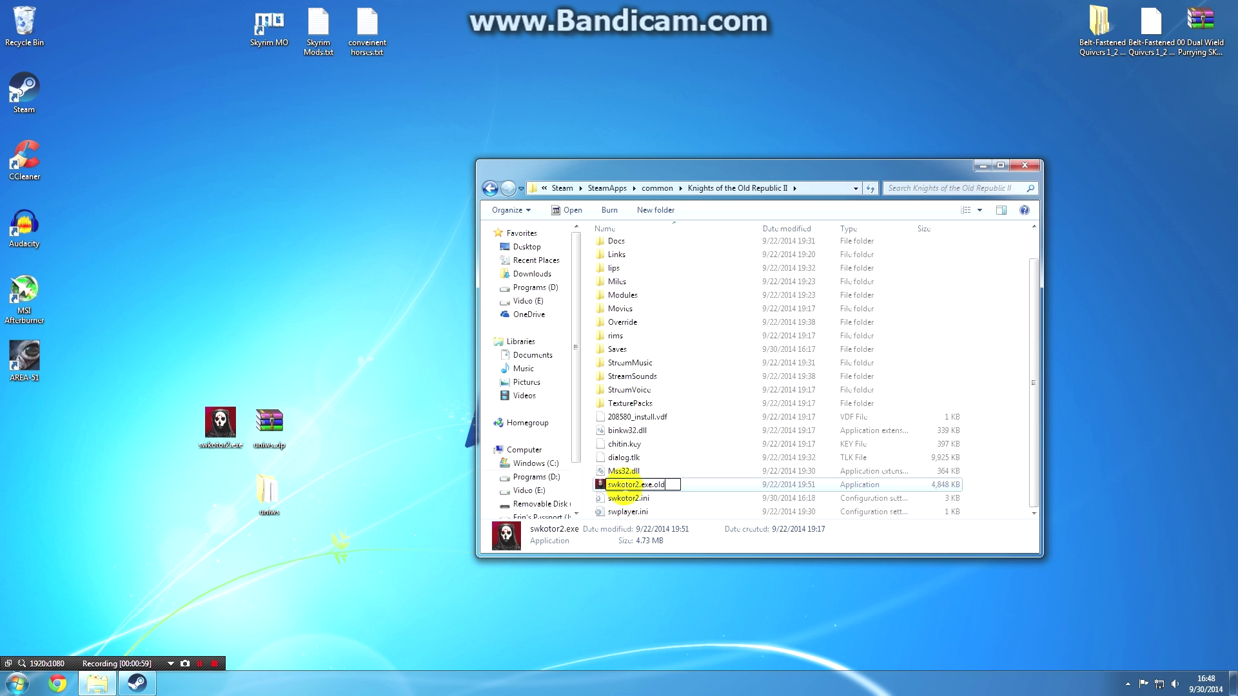
key(backslash)
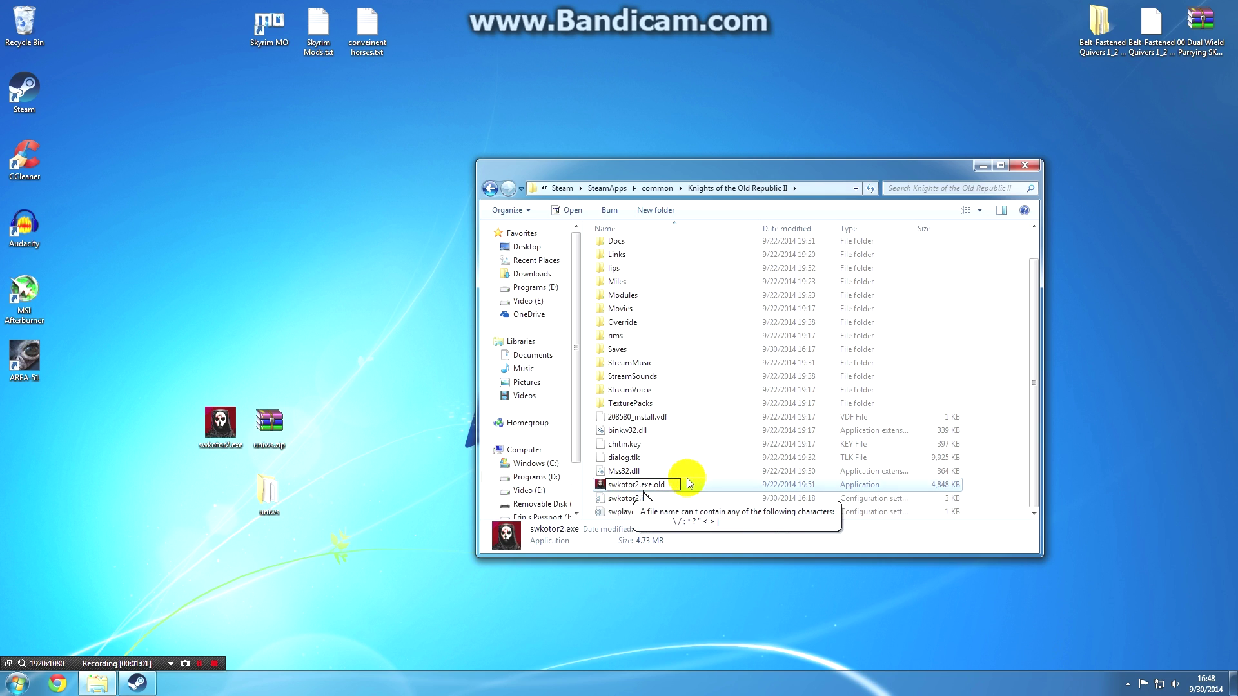
click(639, 485)
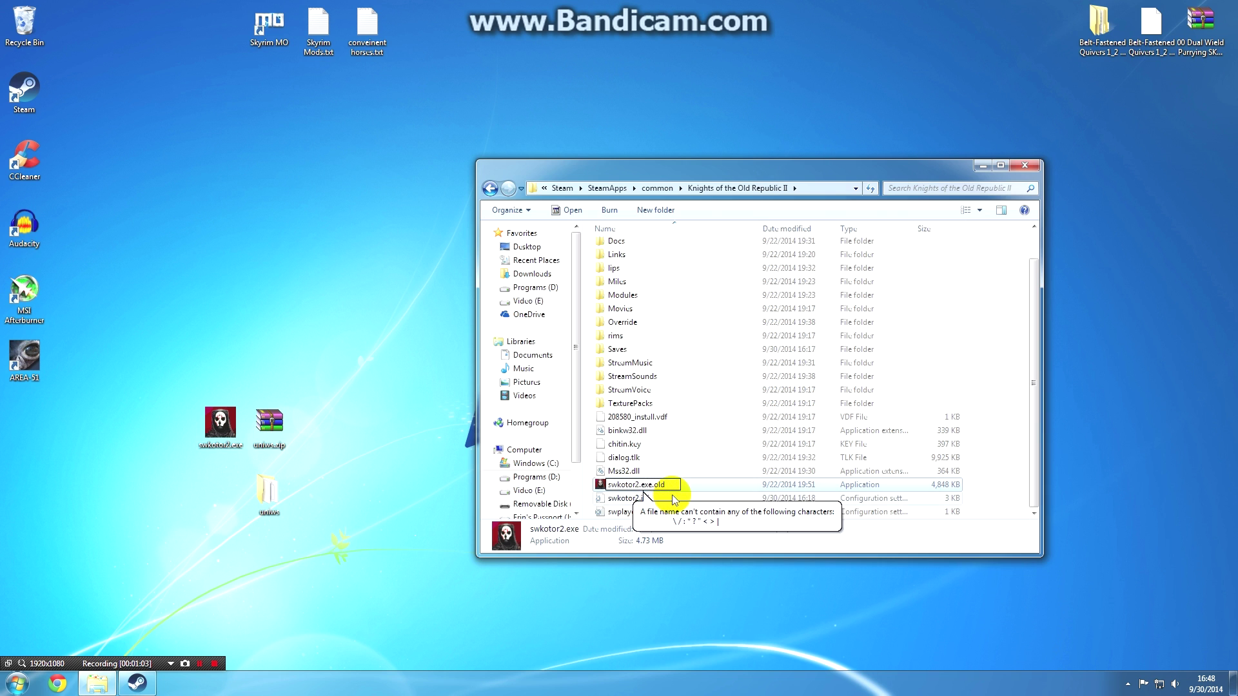
key(Return)
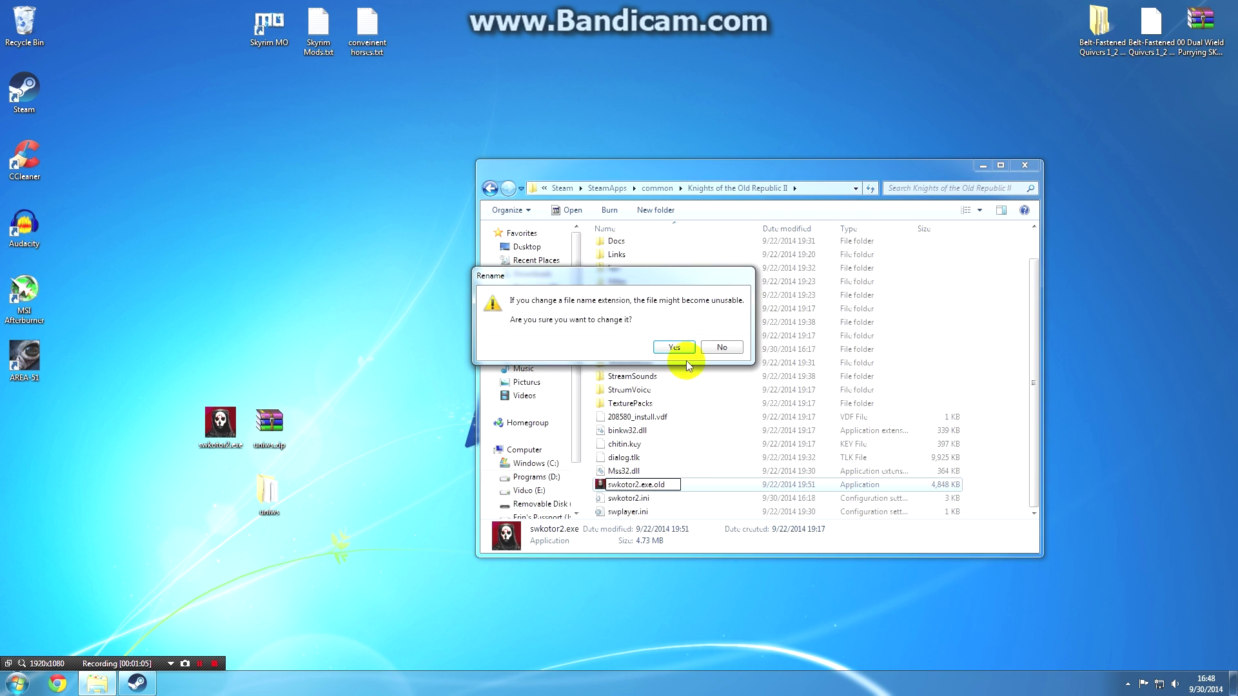
click(673, 348)
right_click(657, 486)
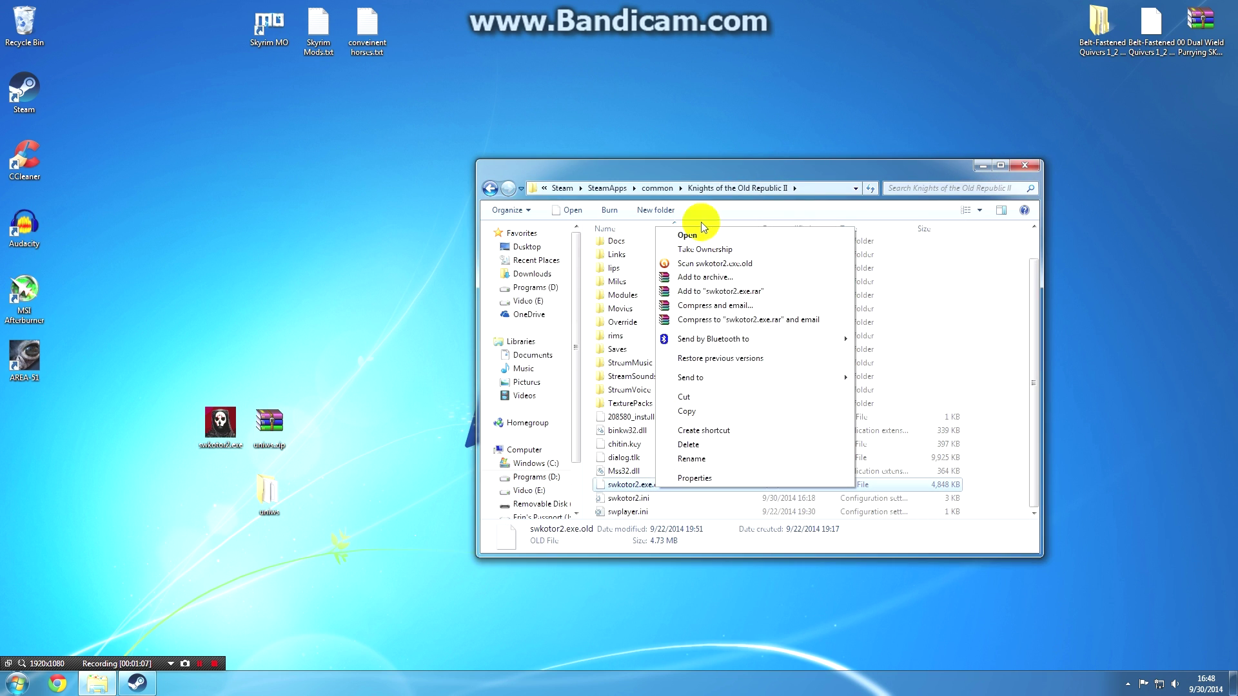
click(455, 395)
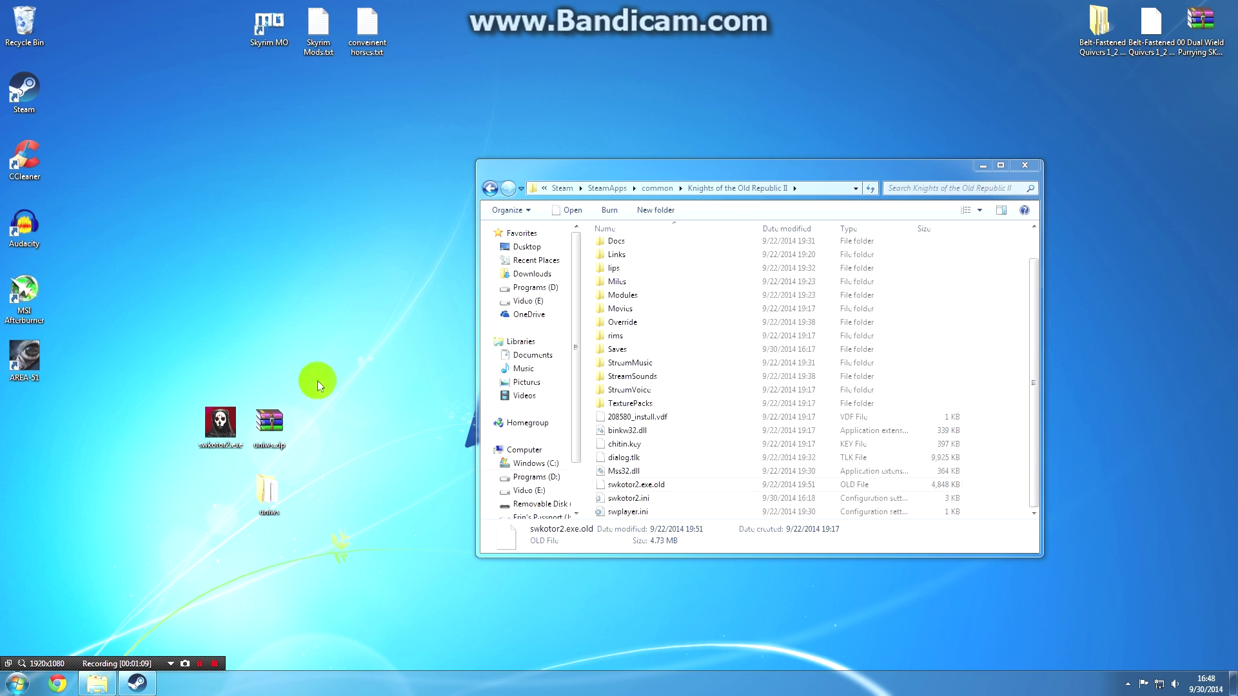
Copy the replacement swkotor2.exe from the desktop into the Knights of the Old Republic II folder and delete the desktop copy
drag(219, 430, 998, 396)
drag(277, 332, 196, 429)
drag(192, 353, 233, 453)
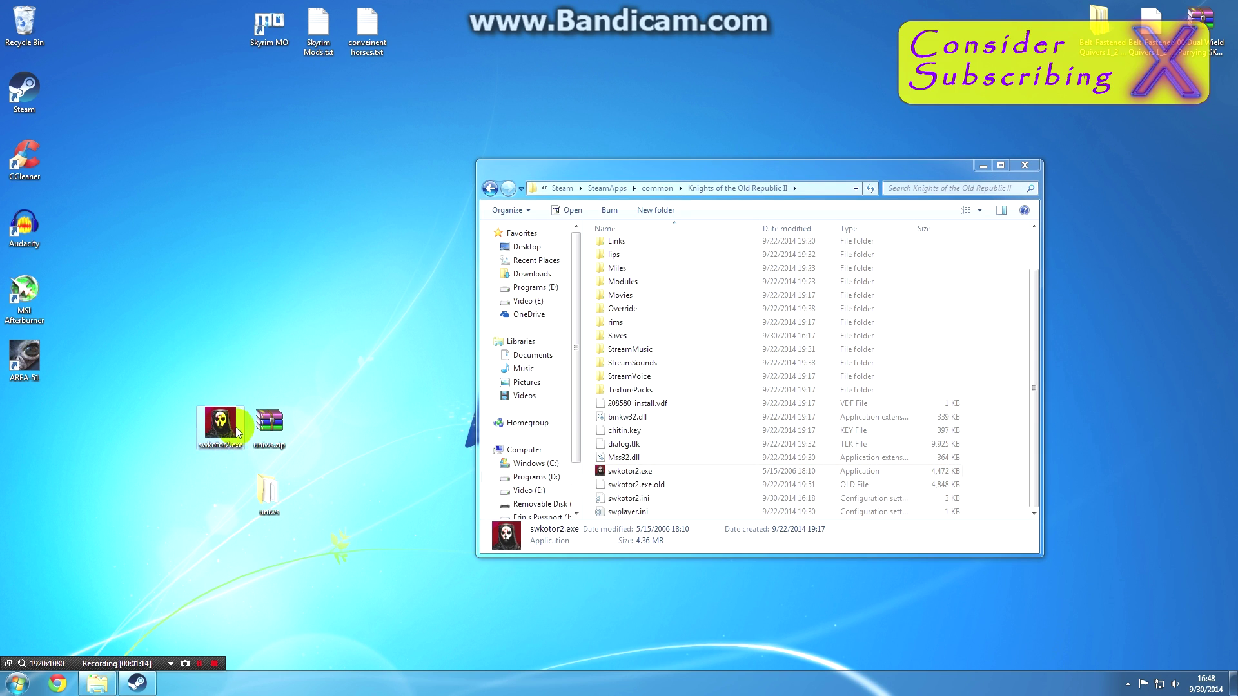
key(Delete)
click(677, 389)
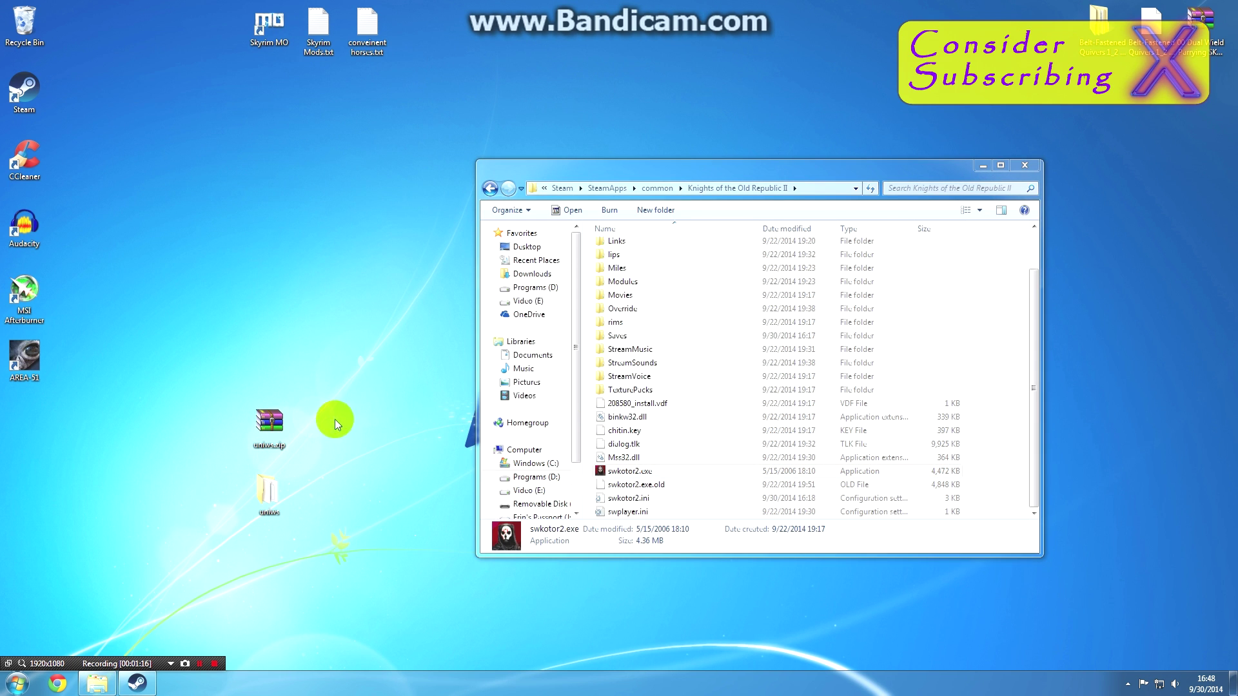
click(636, 609)
click(519, 637)
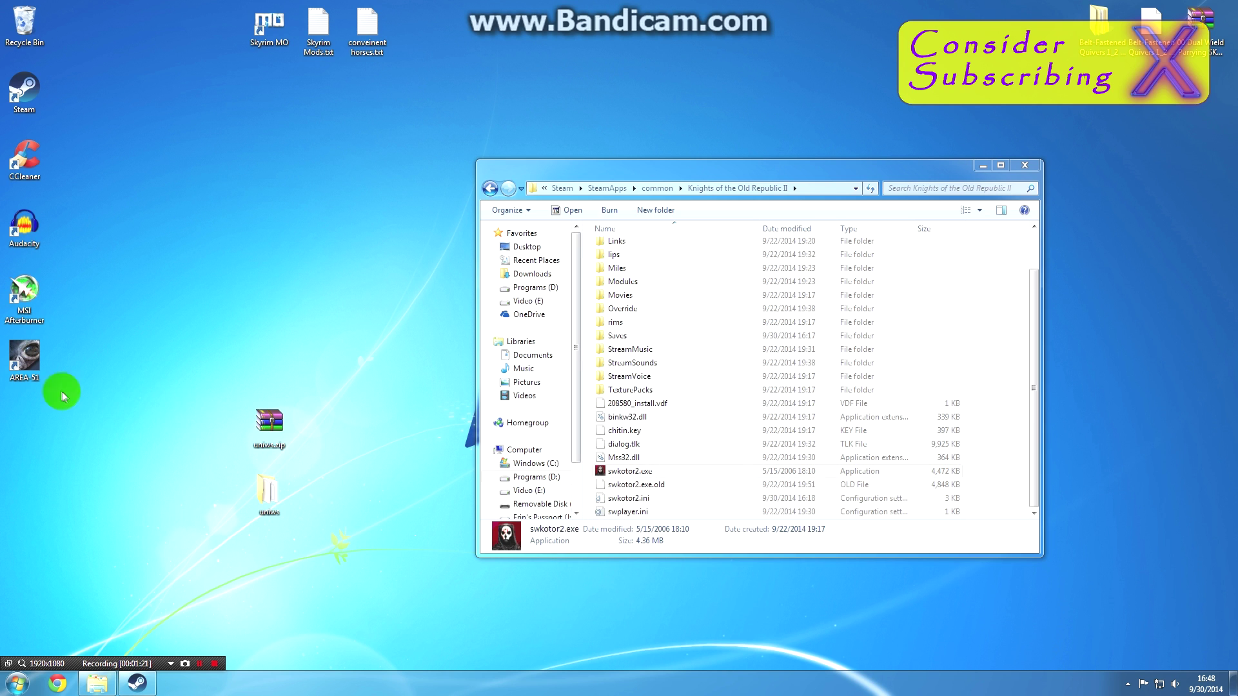
Open the uniws folder on the desktop and run uniws.exe, allowing it past the security warning
click(269, 506)
double_click(269, 506)
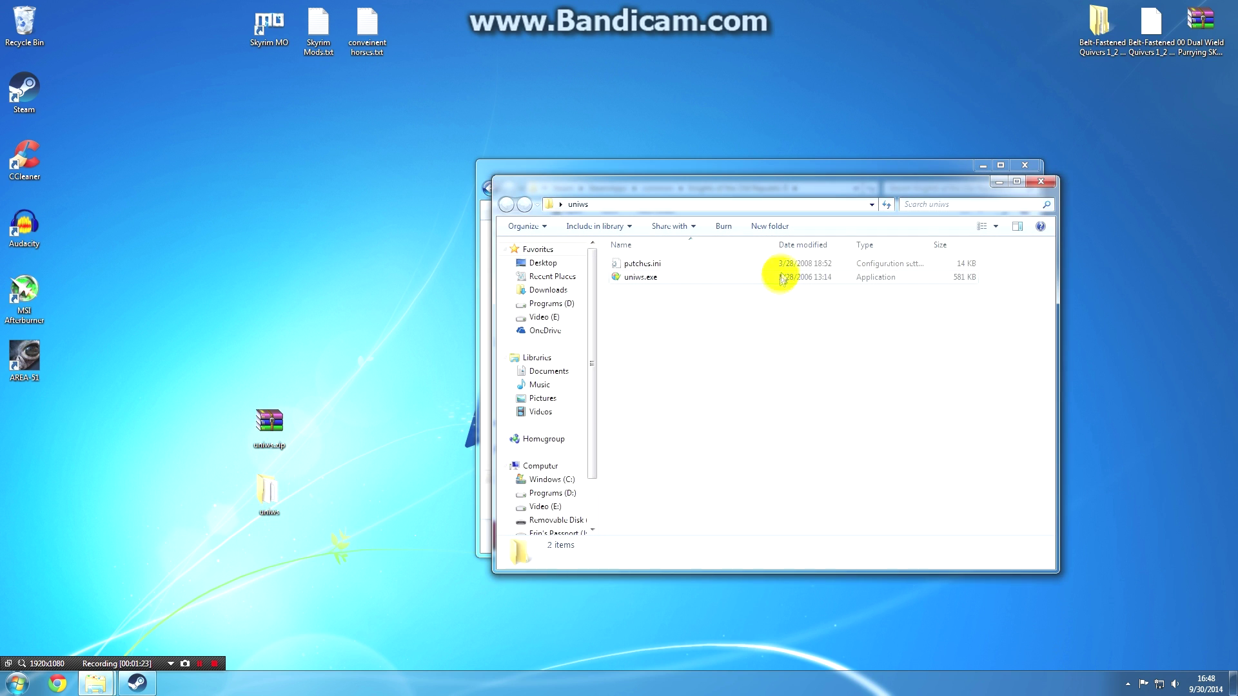
double_click(724, 279)
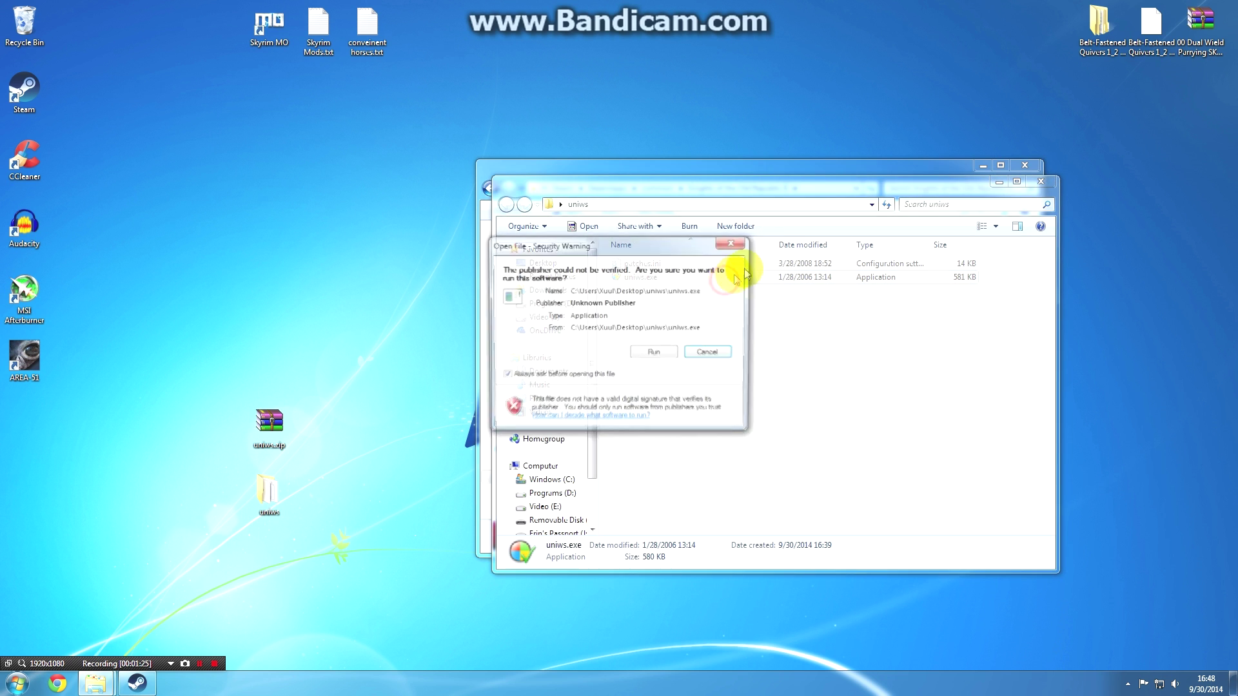
click(652, 357)
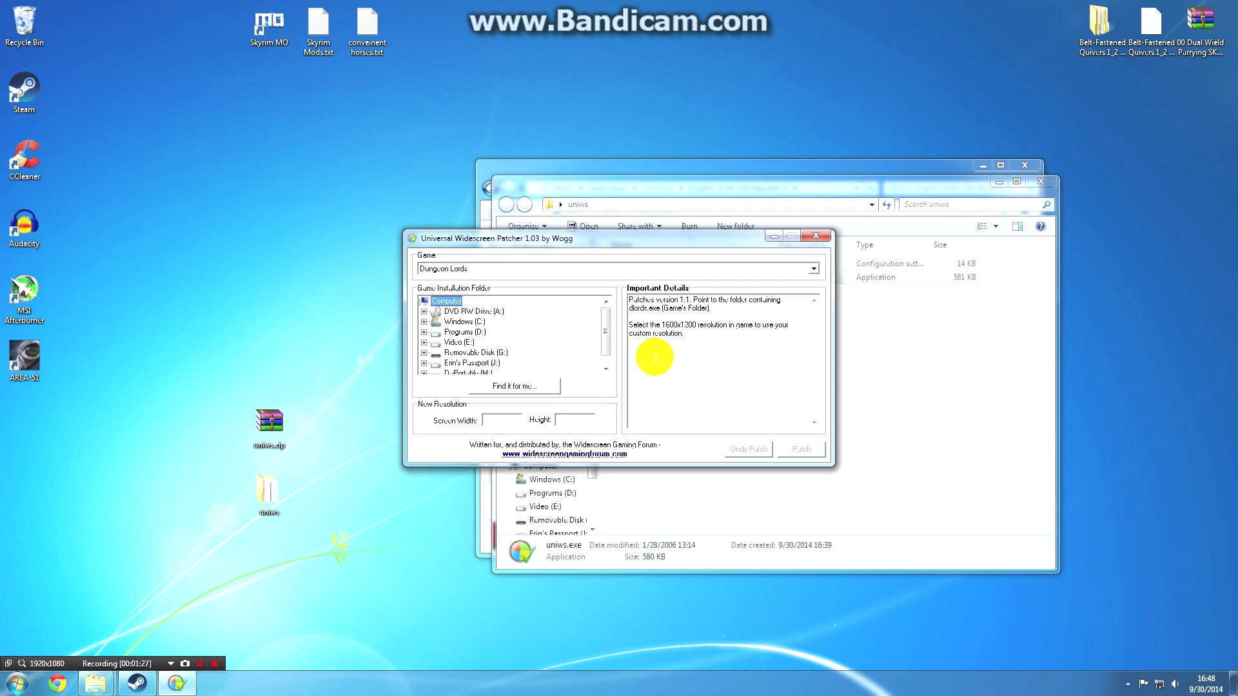
Choose Star Wars Knights of the Old Republic II The Sith Lords as the game to patch
click(816, 269)
scroll(525, 300, down, 3)
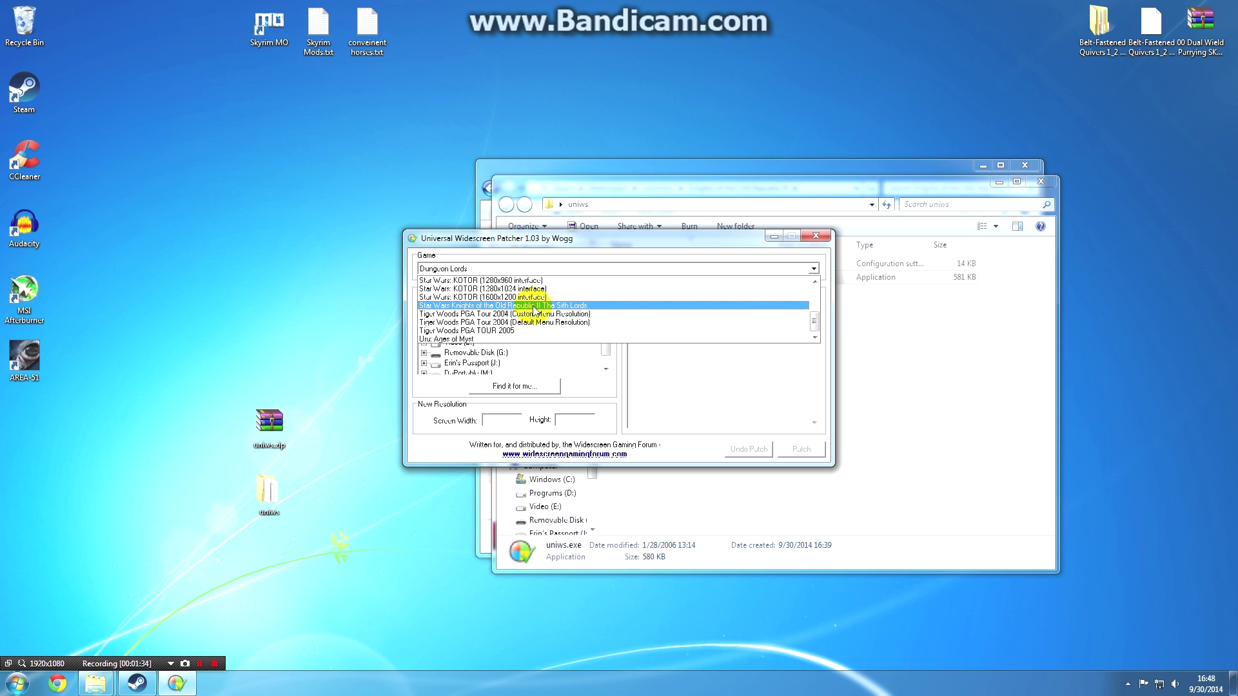
click(533, 306)
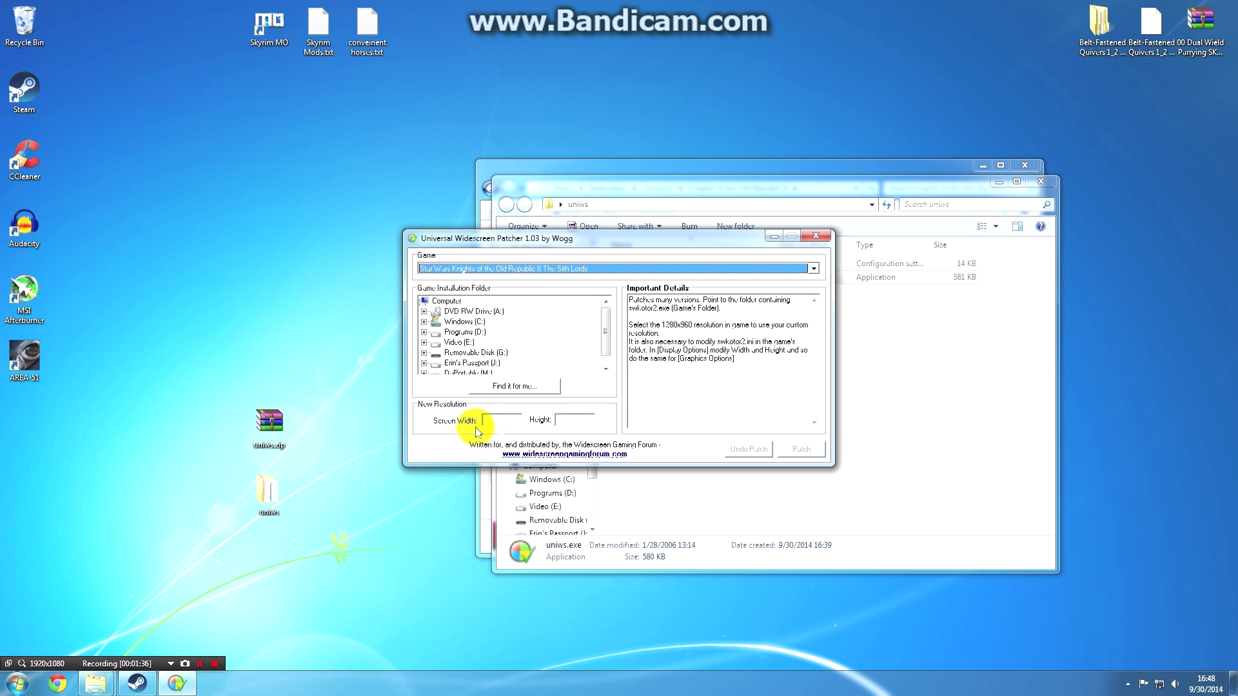
click(424, 332)
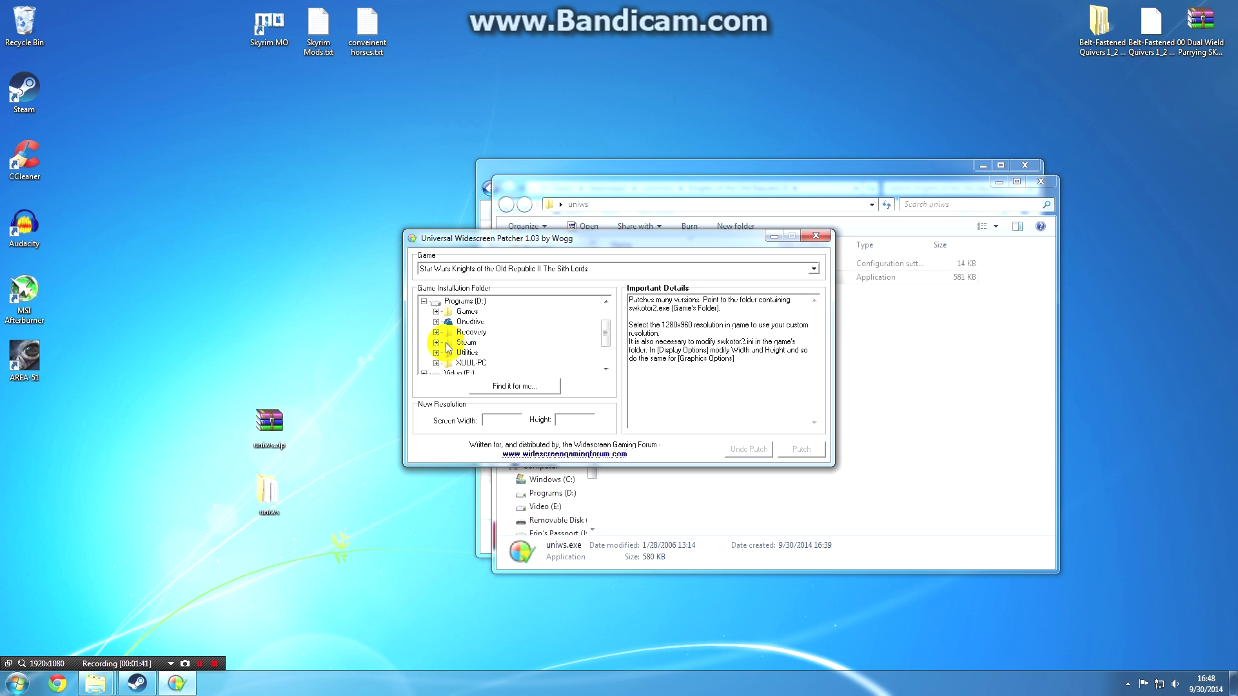
click(435, 343)
scroll(464, 348, down, 3)
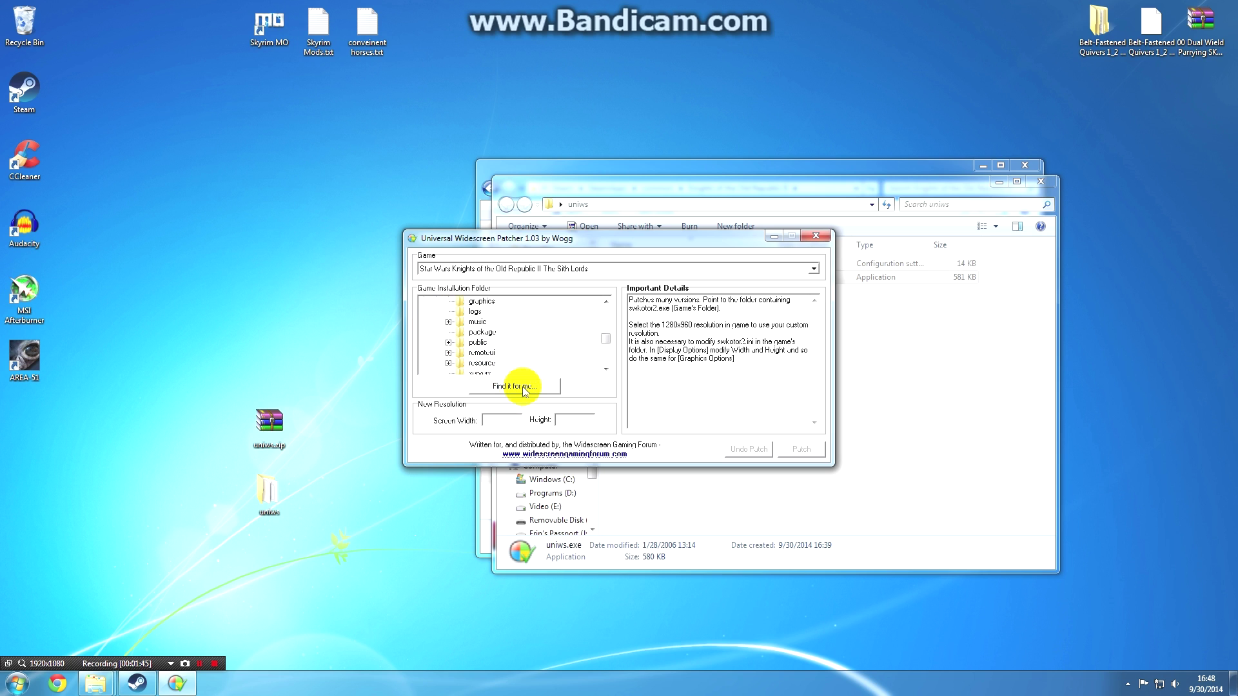
scroll(490, 348, up, 3)
click(464, 333)
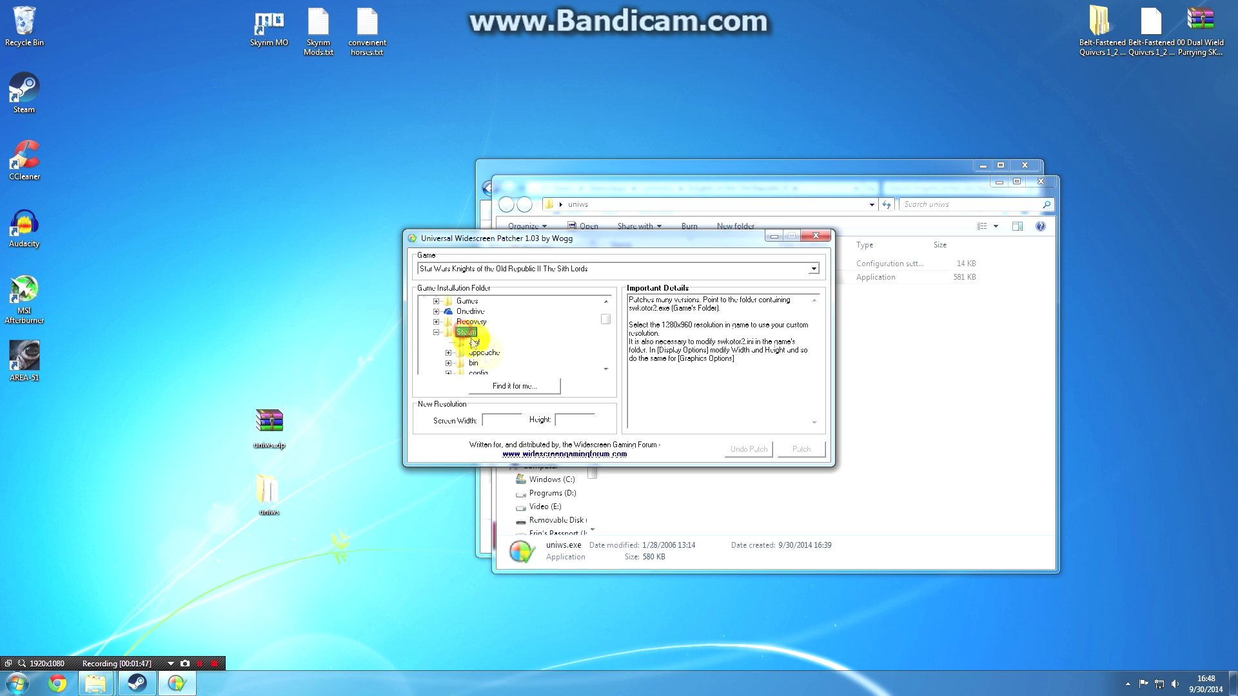
Have the patcher search automatically for the game's installation folder and accept the Knights of the Old Republic II location
click(512, 386)
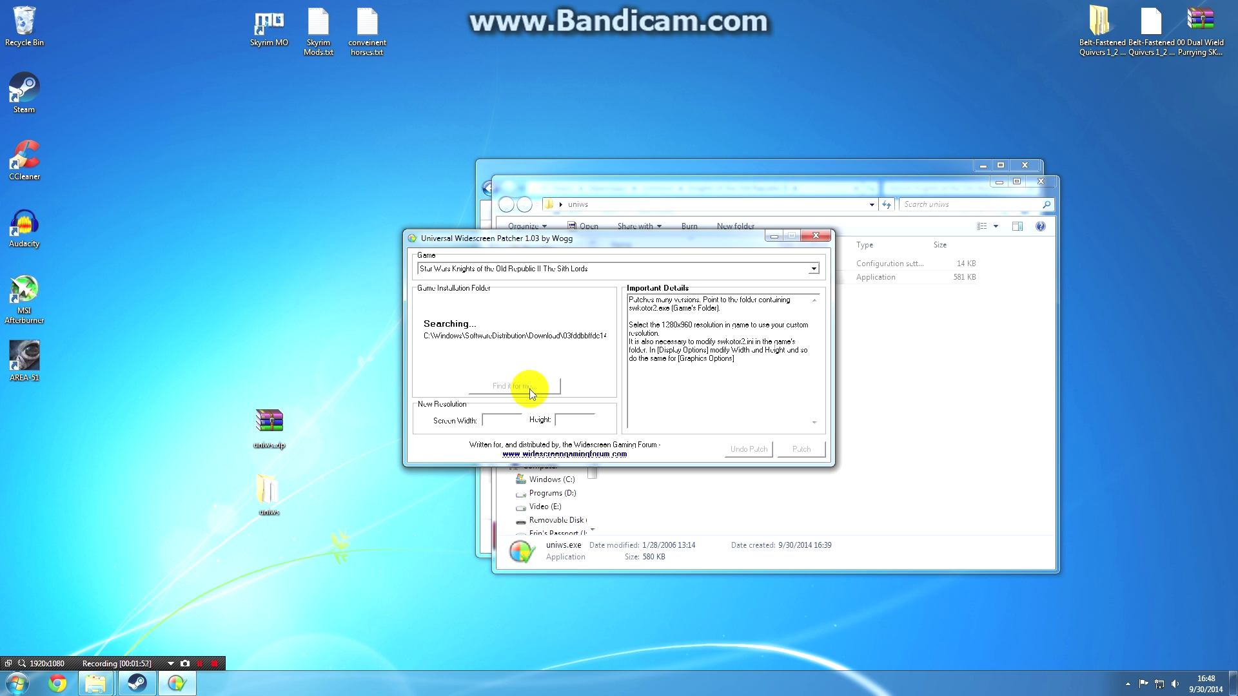
click(199, 664)
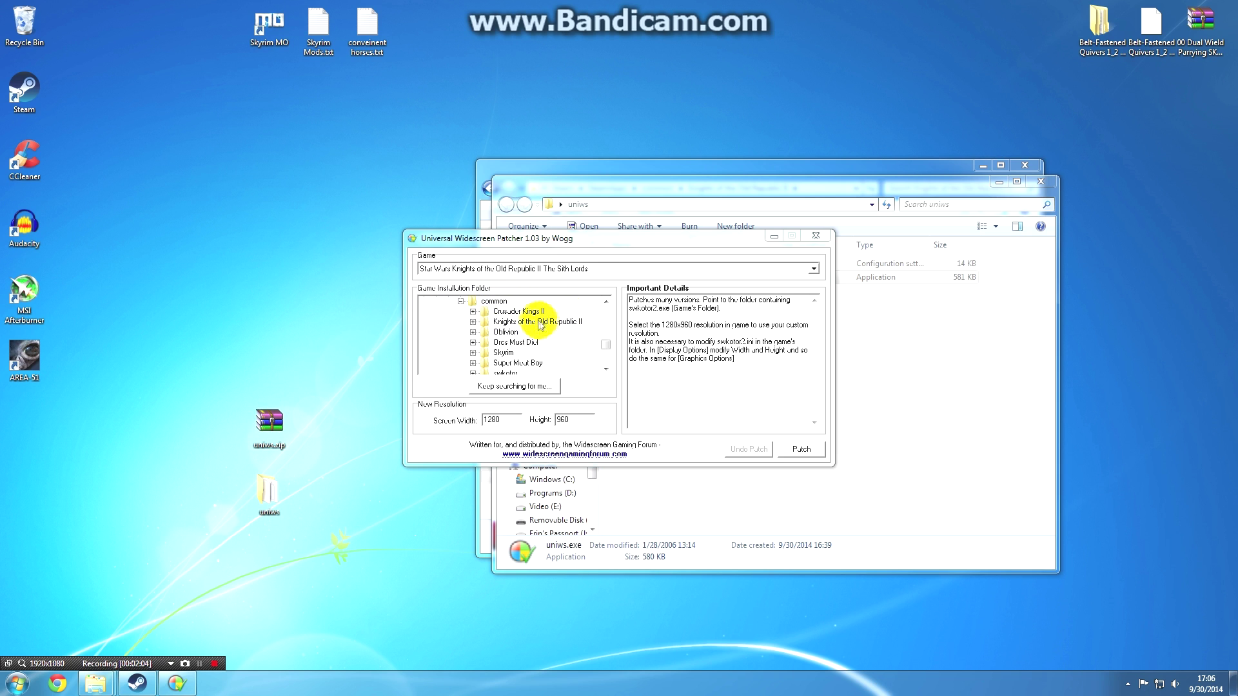
click(508, 427)
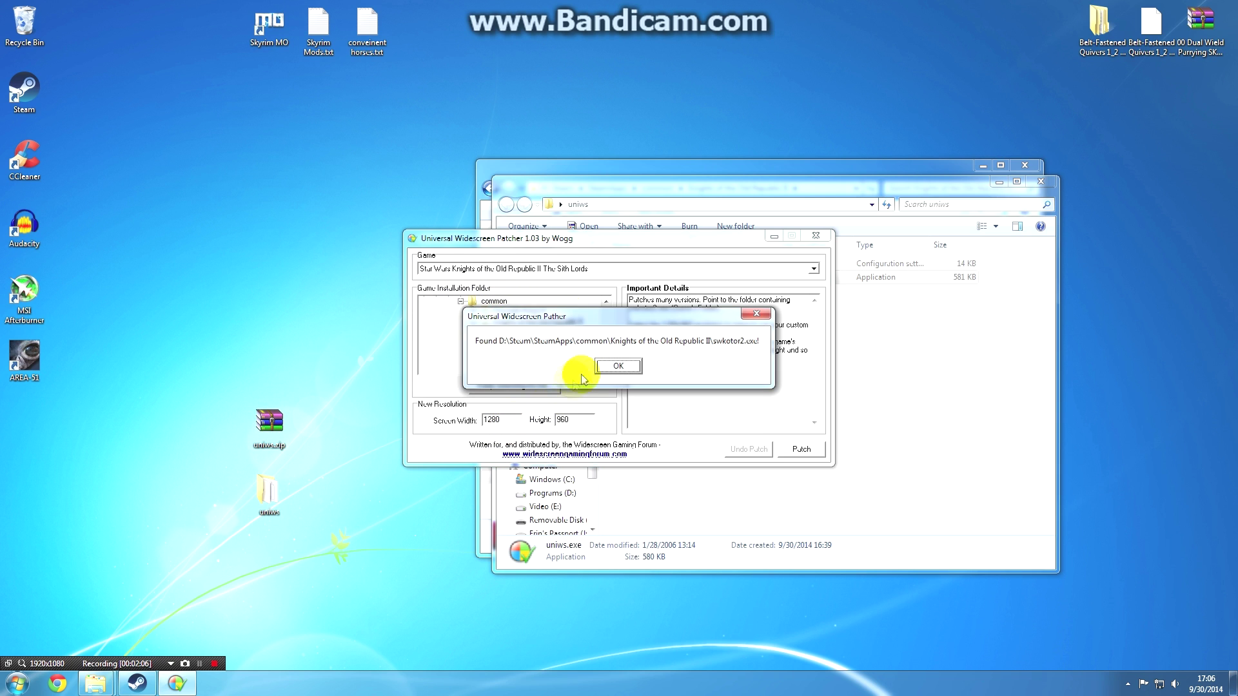
click(626, 370)
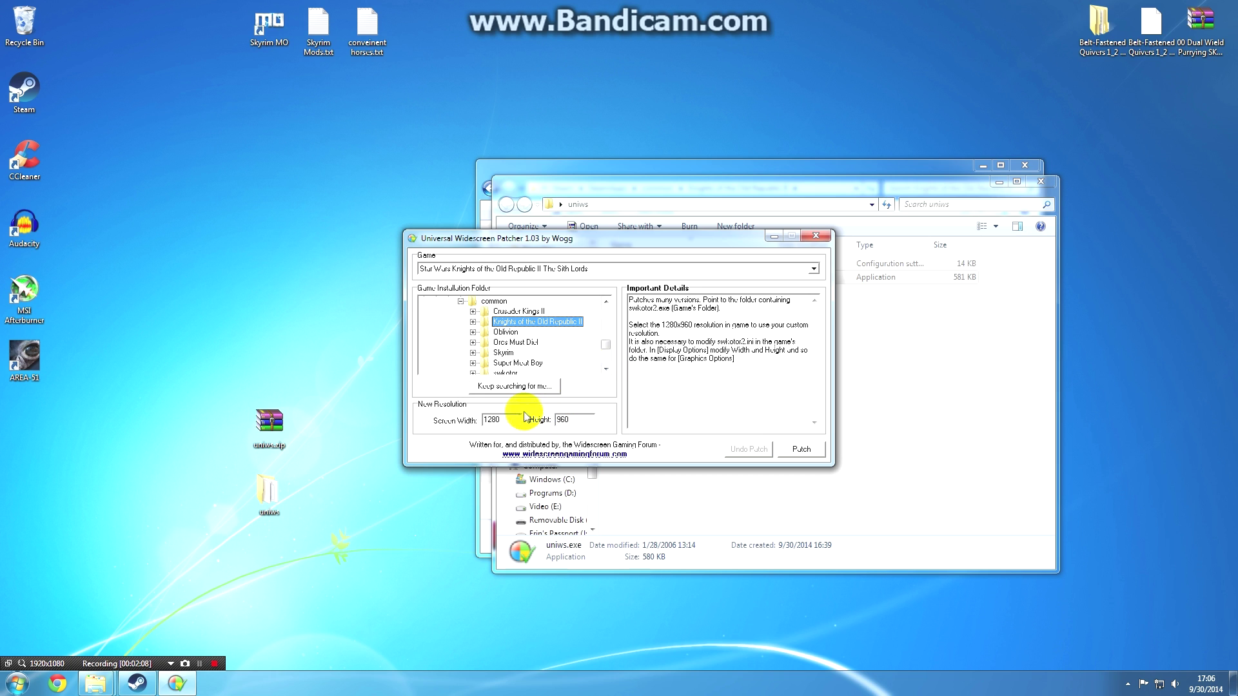
Set the new resolution to 1920 by 1080, patch the game and close the patcher
drag(516, 421, 369, 419)
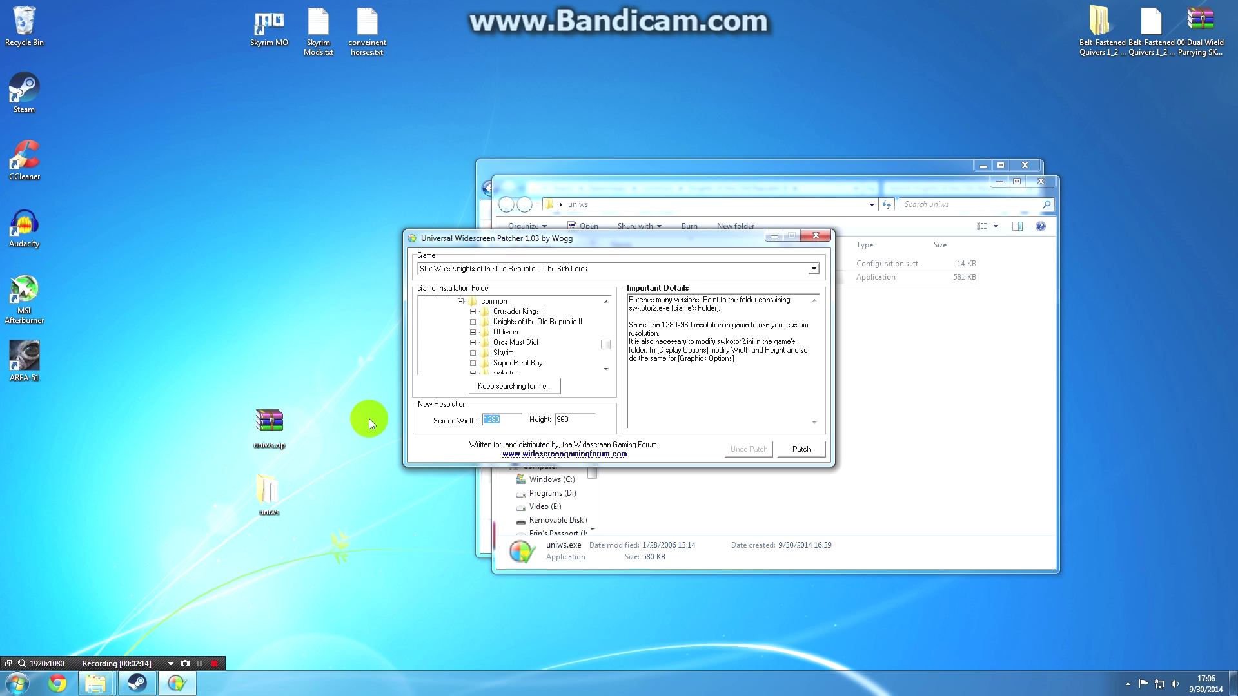
text(1920)
double_click(584, 419)
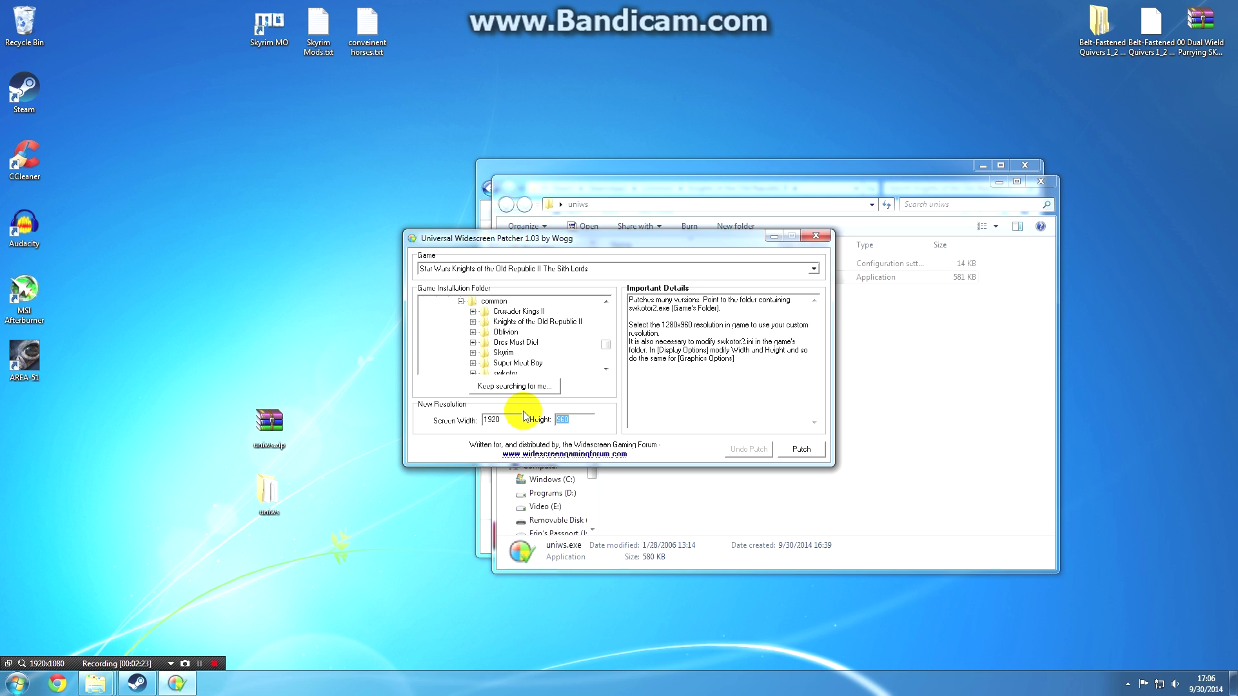
text(1080)
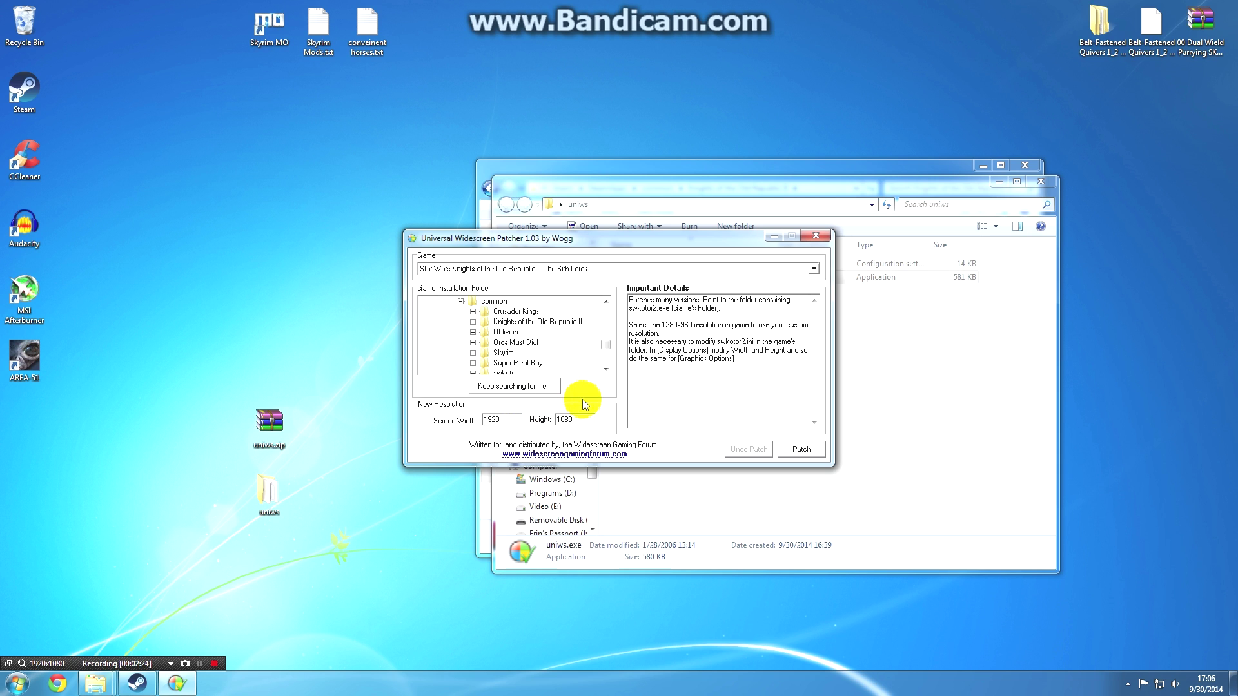
click(801, 450)
click(631, 362)
click(810, 236)
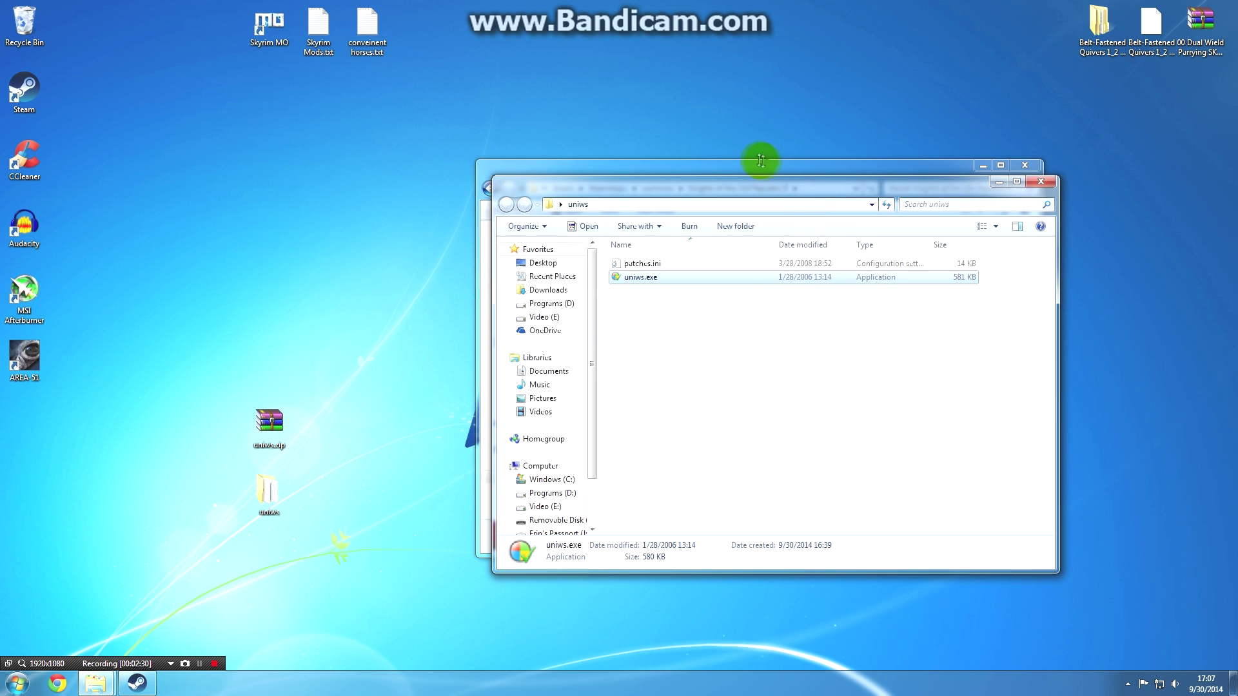
Open swkotor2.ini from the Knights of the Old Republic II folder in Notepad
click(758, 162)
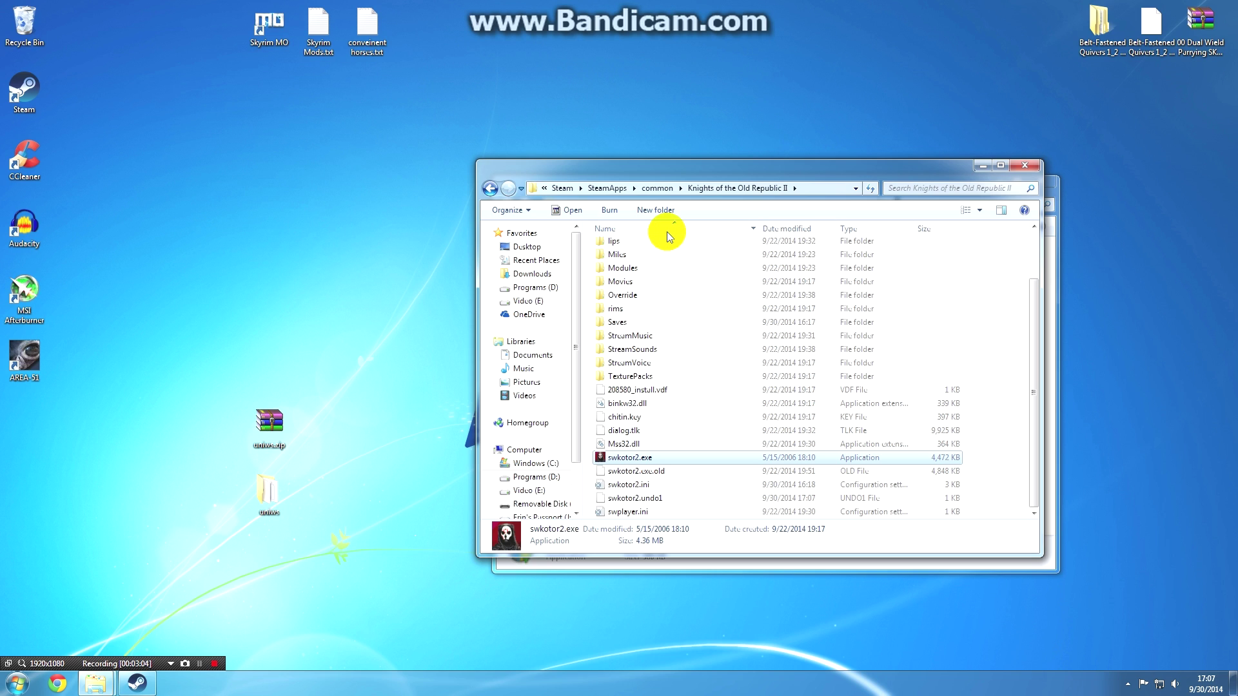
right_click(645, 491)
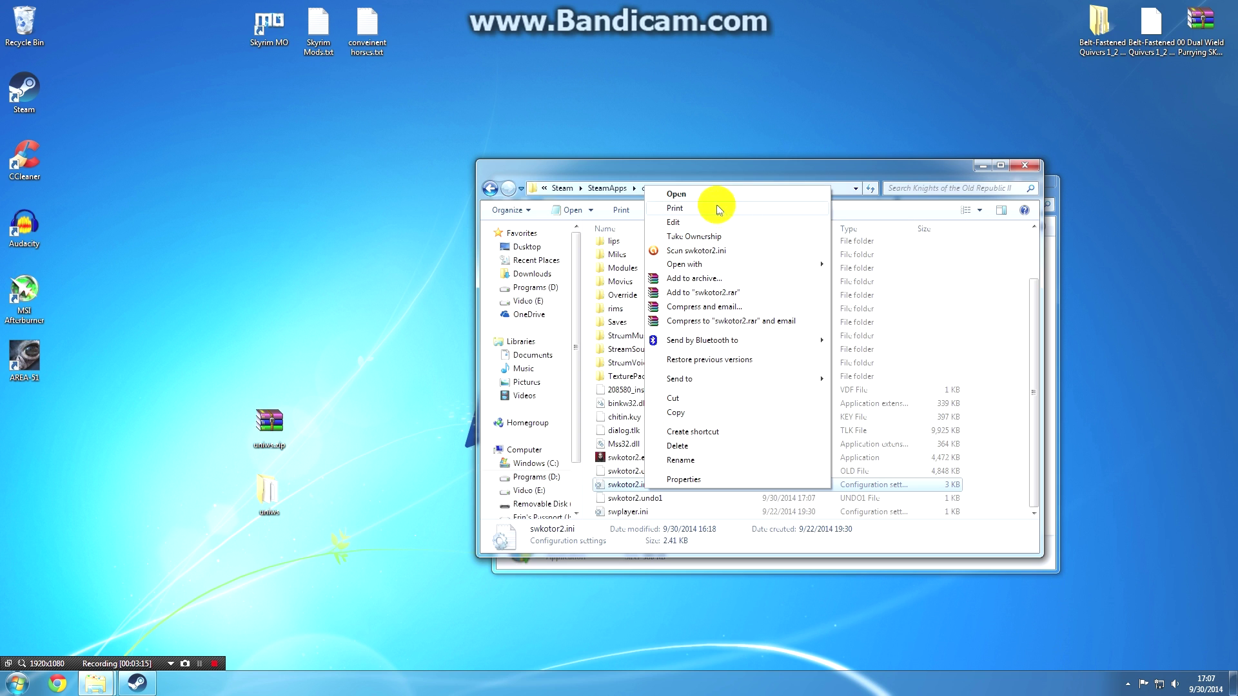
click(705, 197)
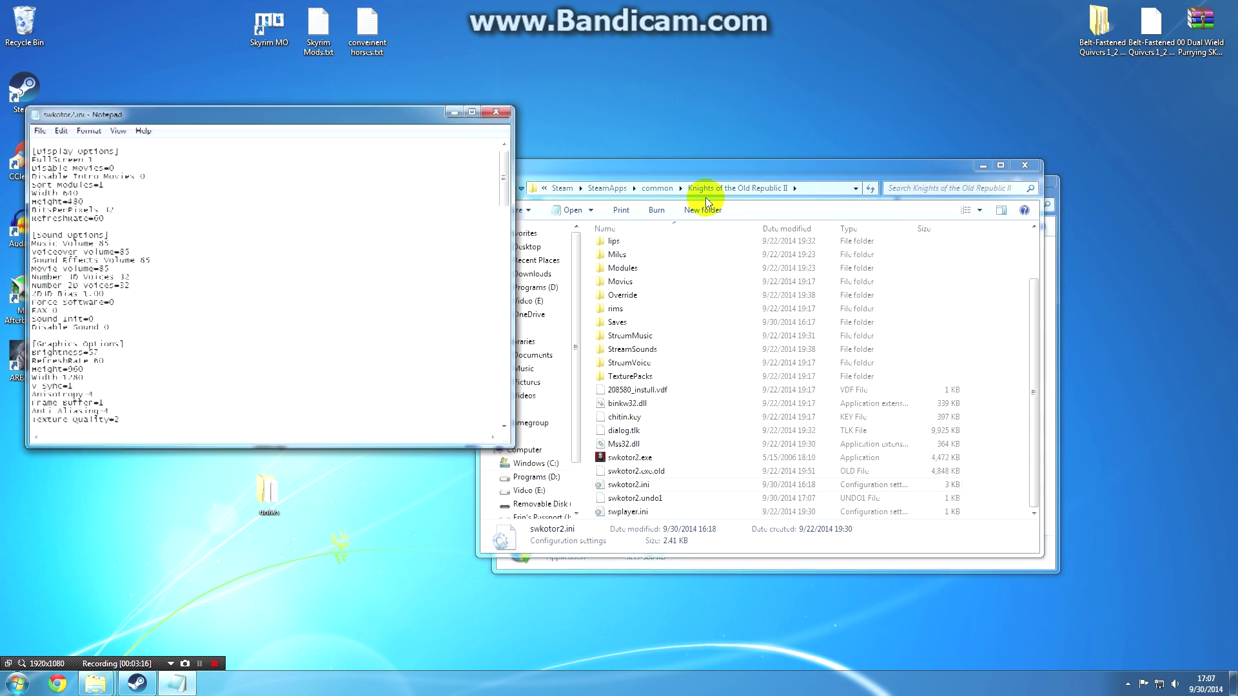
drag(333, 117, 767, 174)
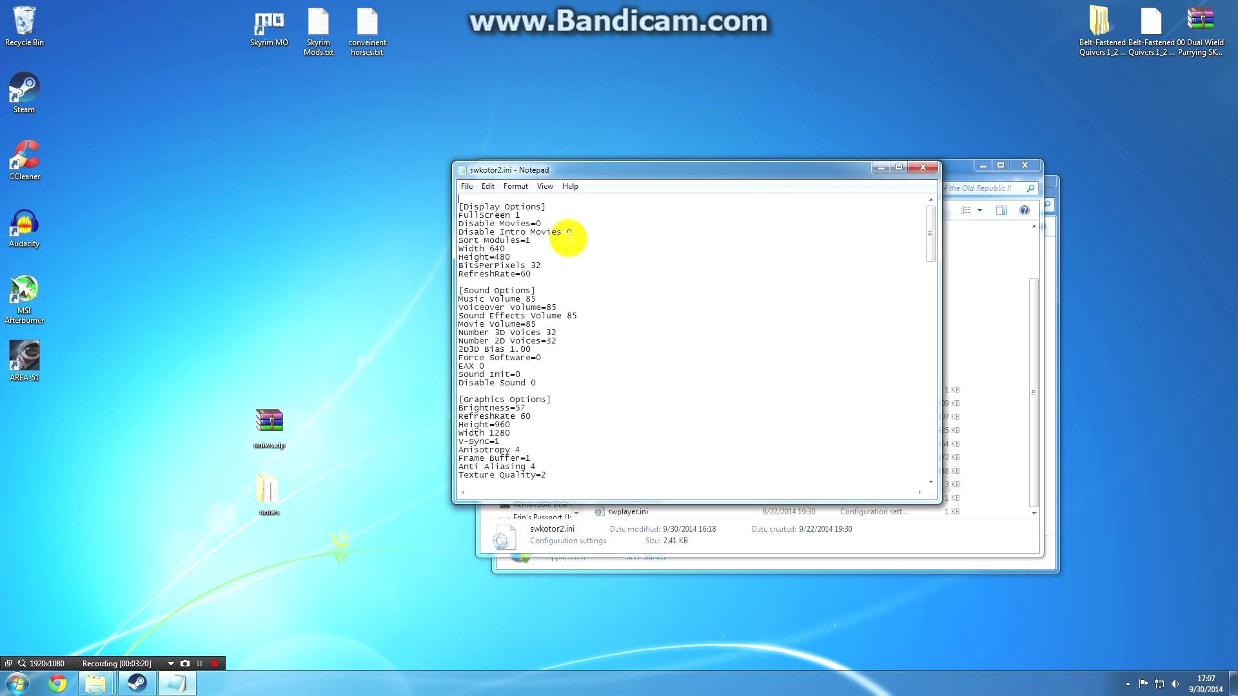
Set Width to 1920 and Height to 1080 under [Display Options] in swkotor2.ini
mouse_move(509, 250)
mouse_down()
mouse_move(495, 250)
mouse_move(521, 245)
mouse_move(500, 249)
mouse_up()
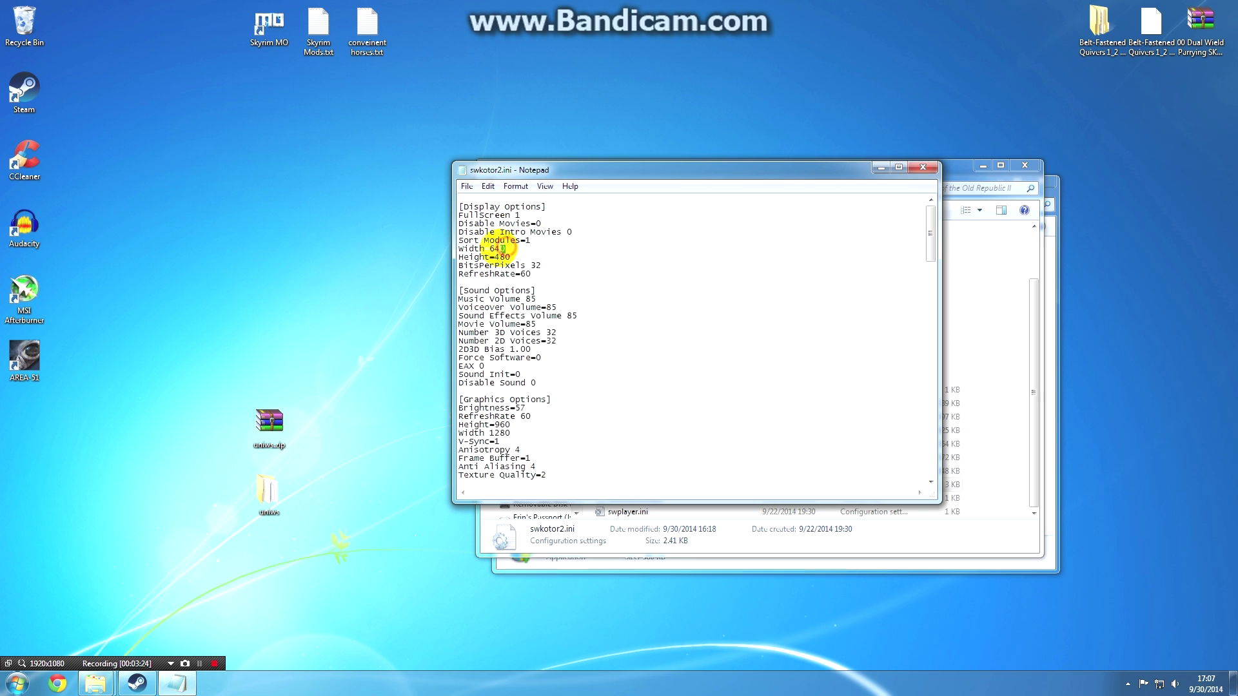
text(192)
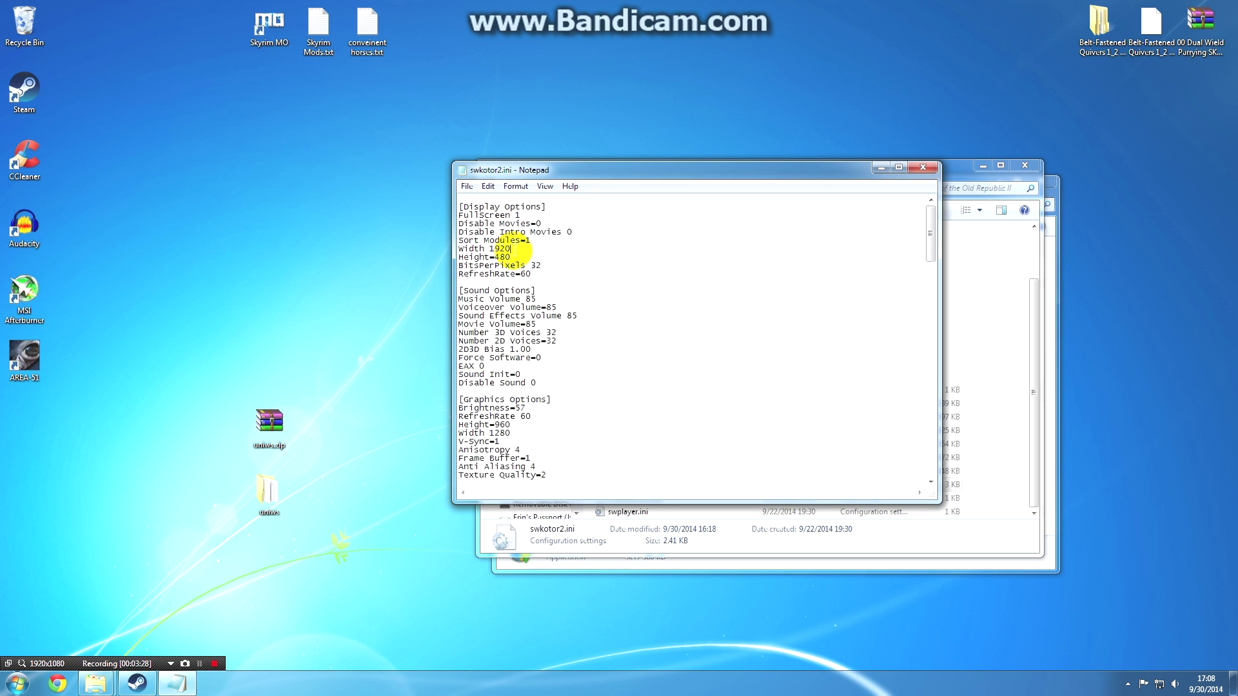
double_click(503, 257)
text(1080)
scroll(541, 293, down, 1)
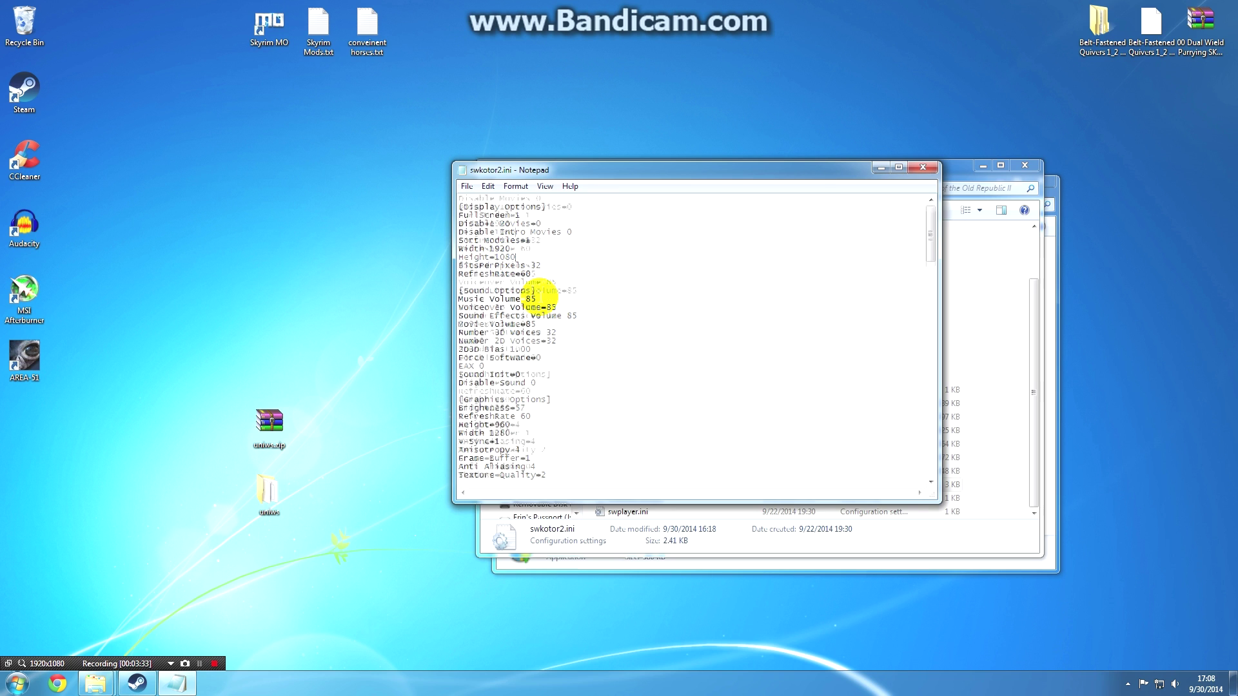
Set Height to 1080 and Width to 1920 under [Graphics Options] in swkotor2.ini
drag(510, 400, 500, 400)
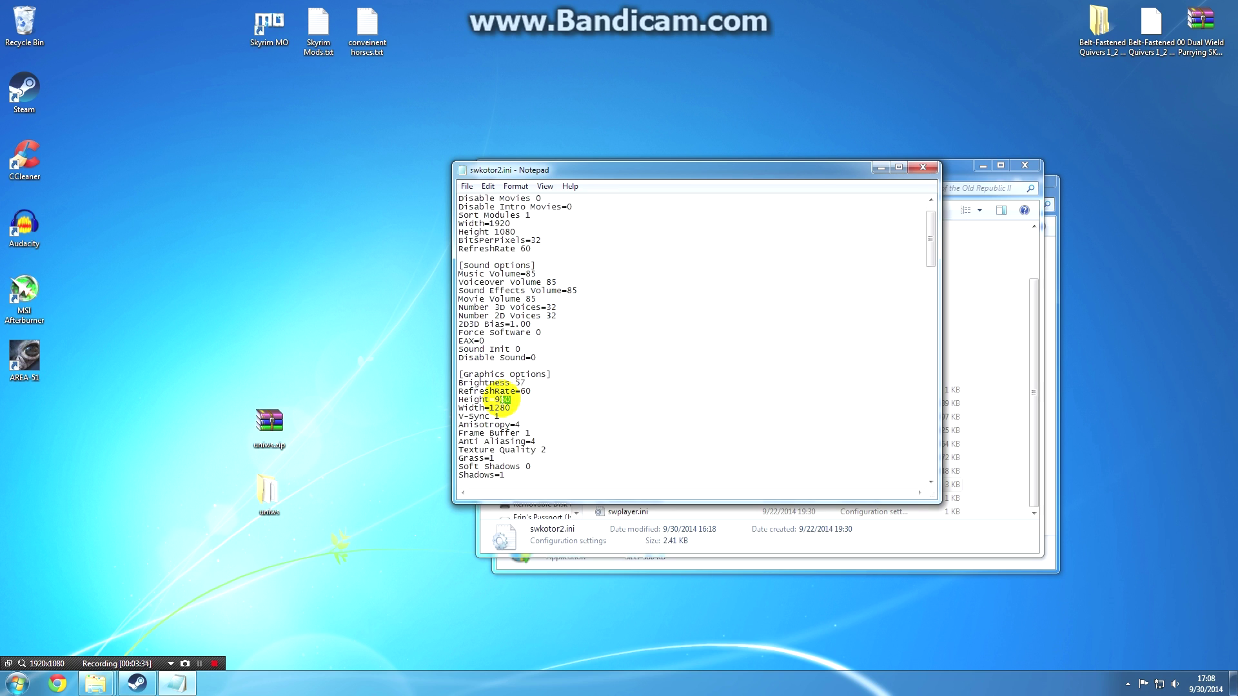
key(BackSpace)
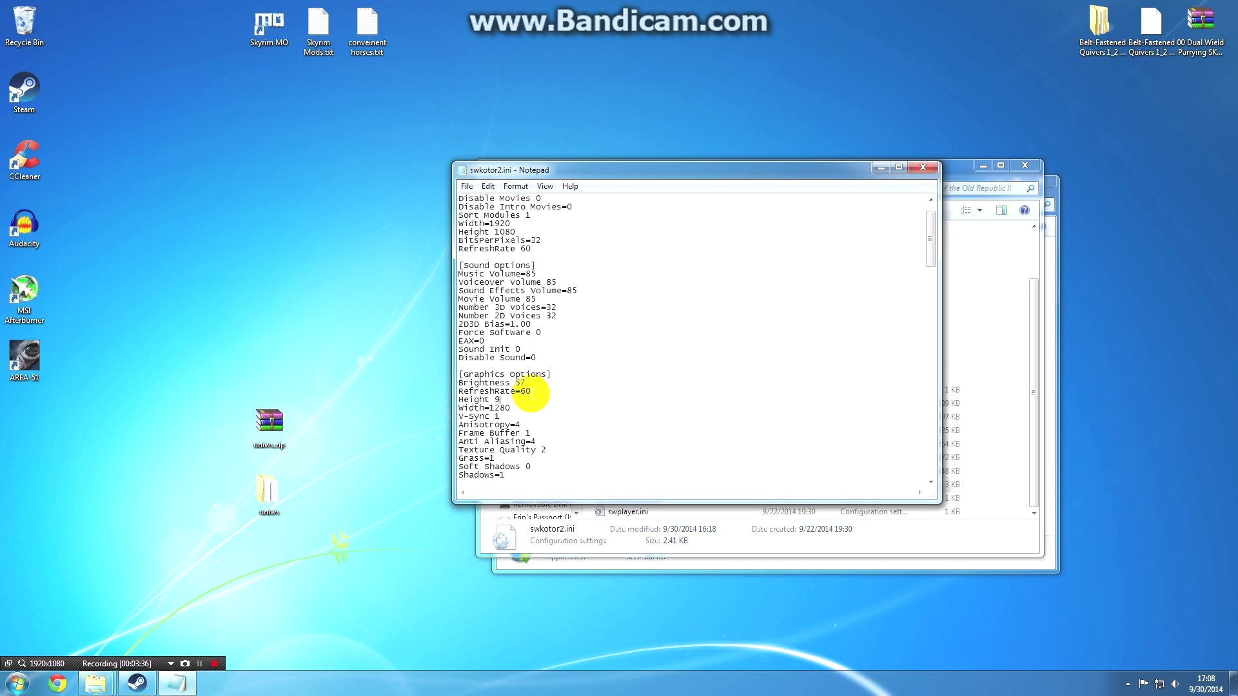
text(1080)
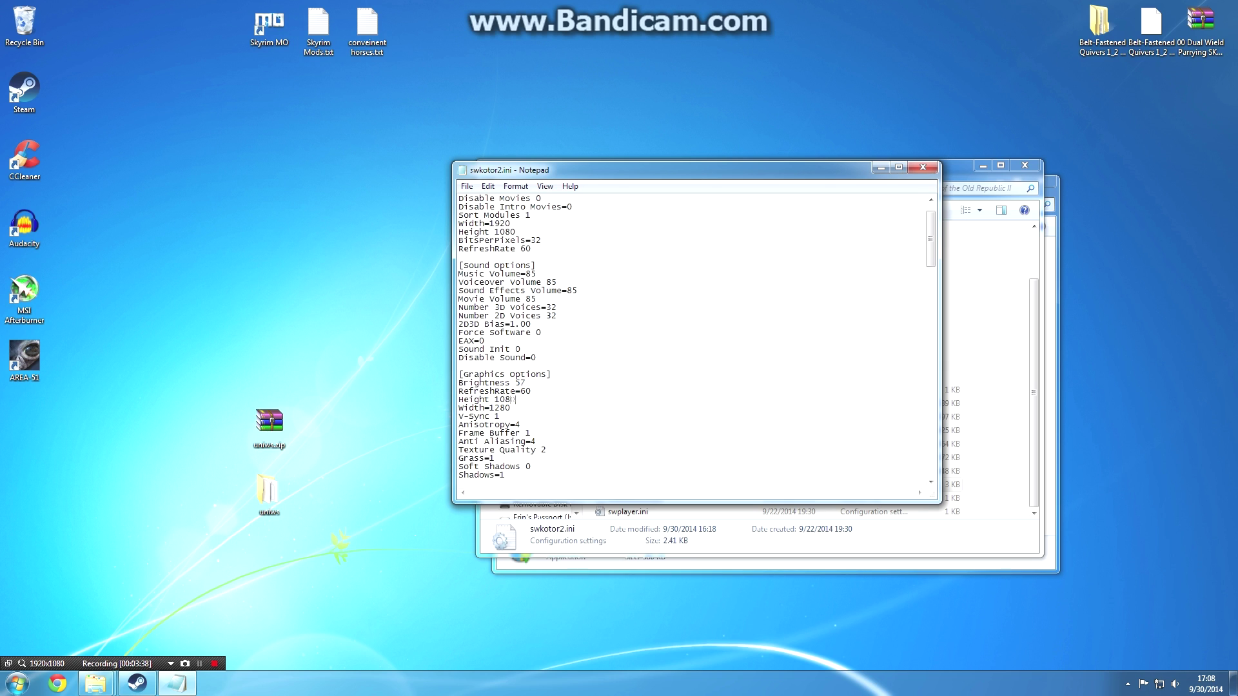
click(518, 411)
drag(518, 411, 496, 413)
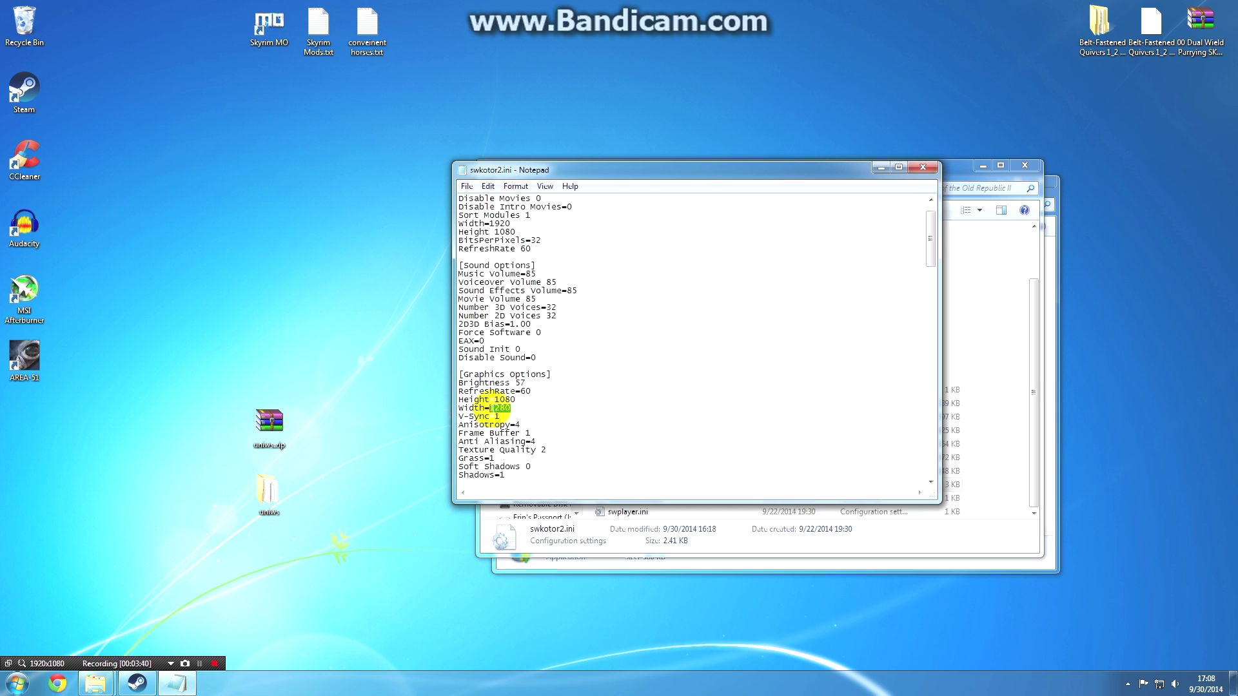
text(1920)
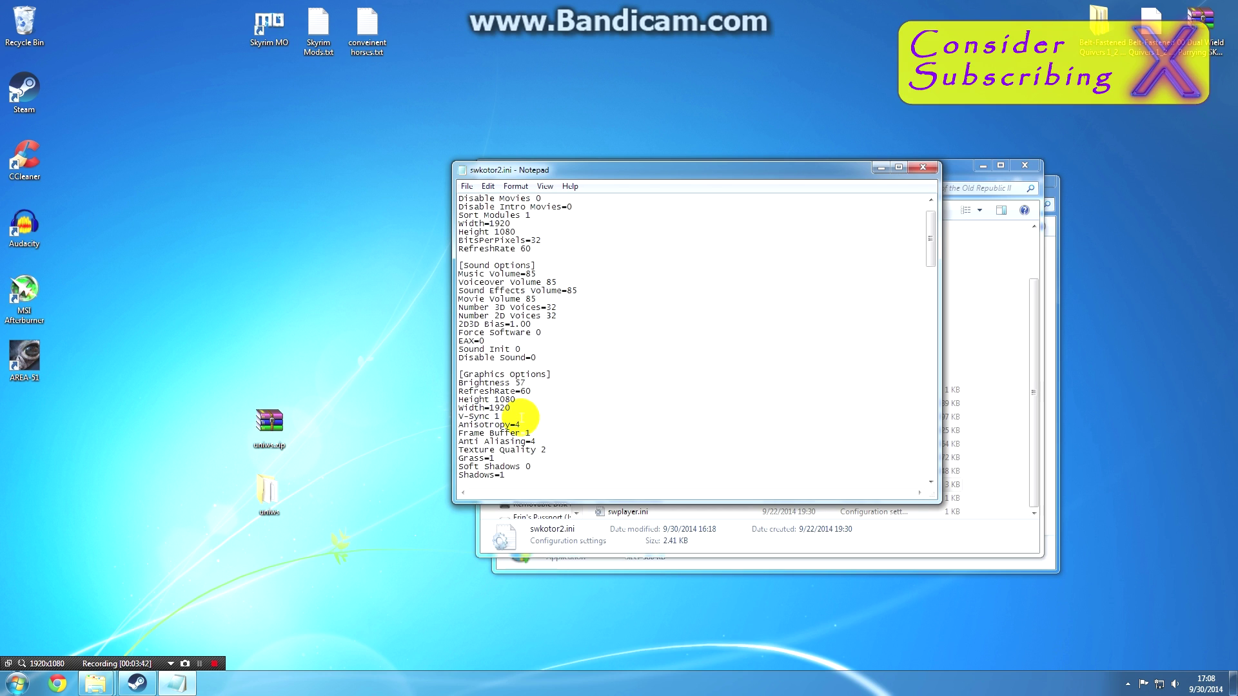
Save swkotor2.ini, close it and clear the open folder windows from the desktop
drag(509, 418, 454, 419)
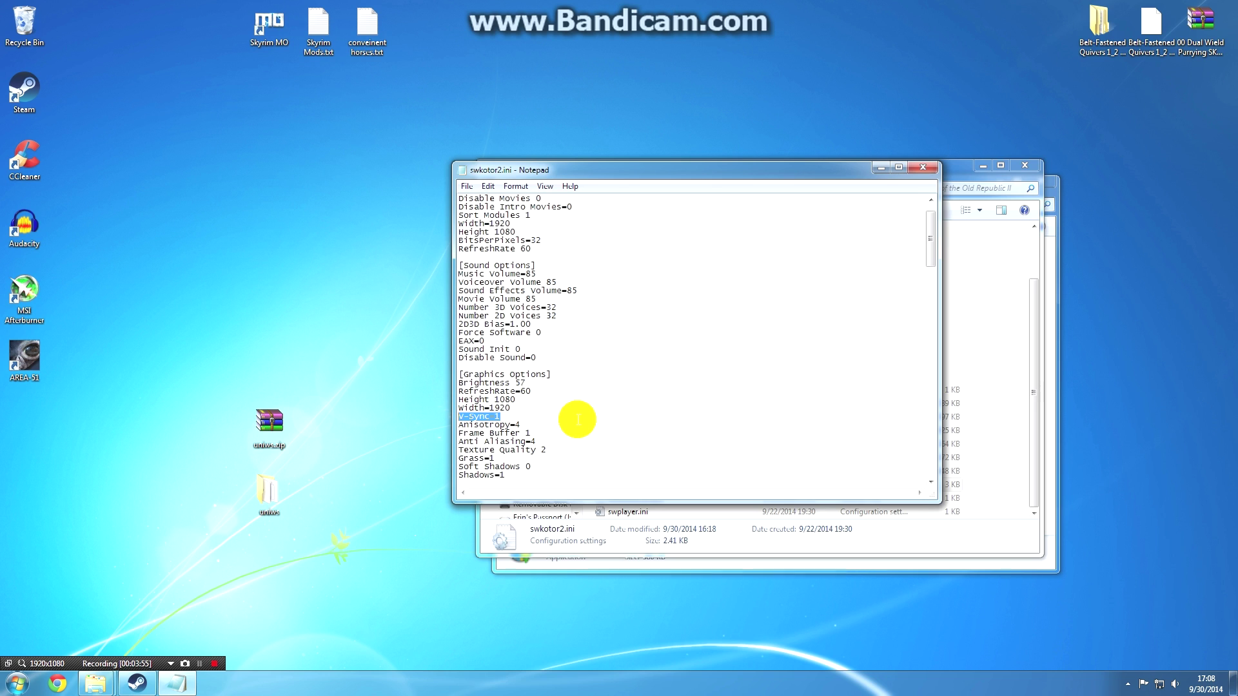
click(466, 187)
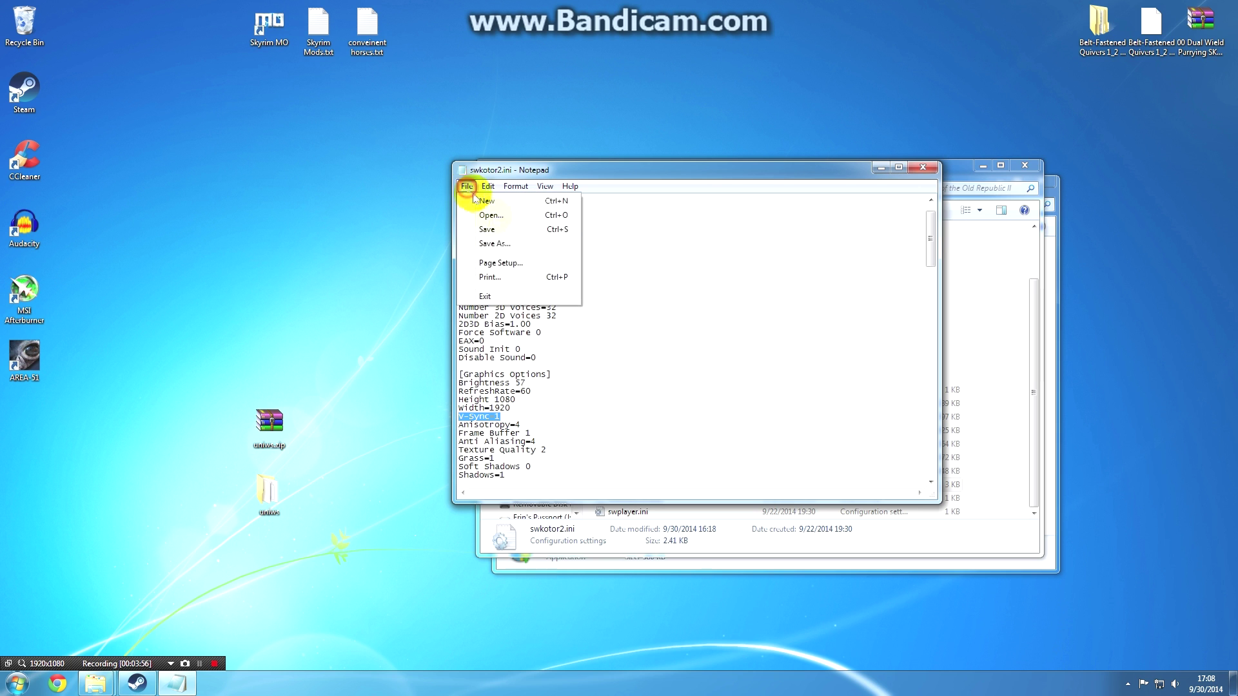
click(506, 230)
click(924, 170)
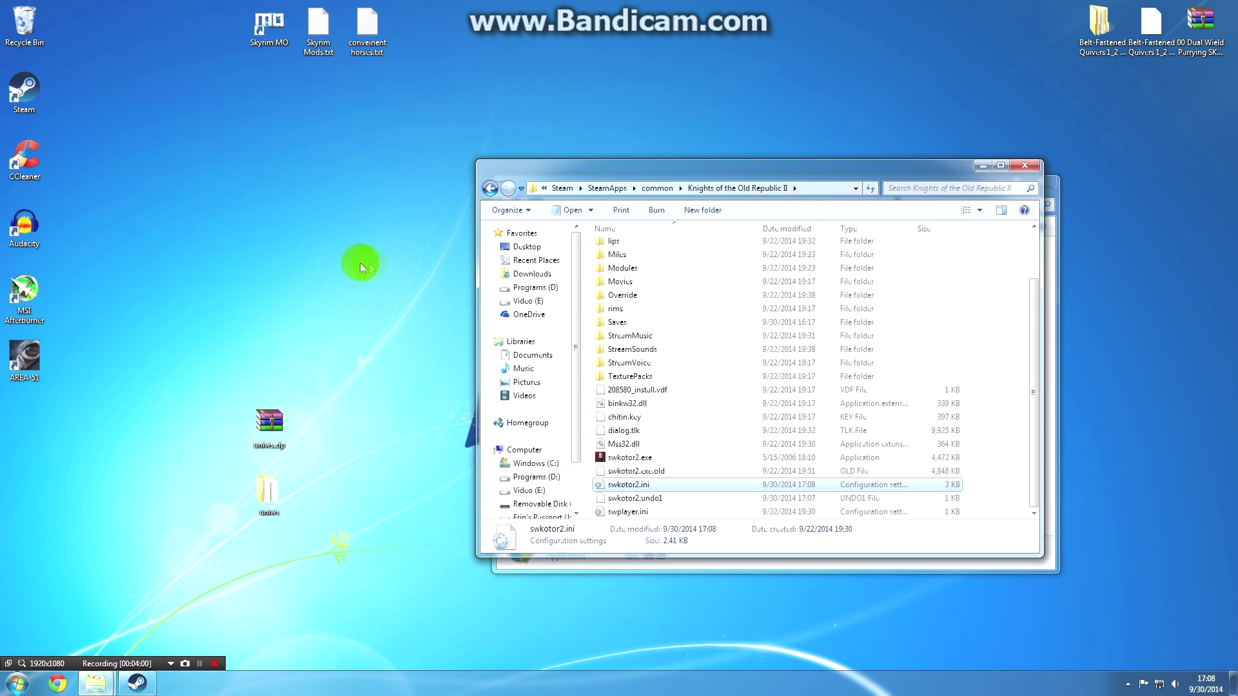
click(978, 168)
click(990, 183)
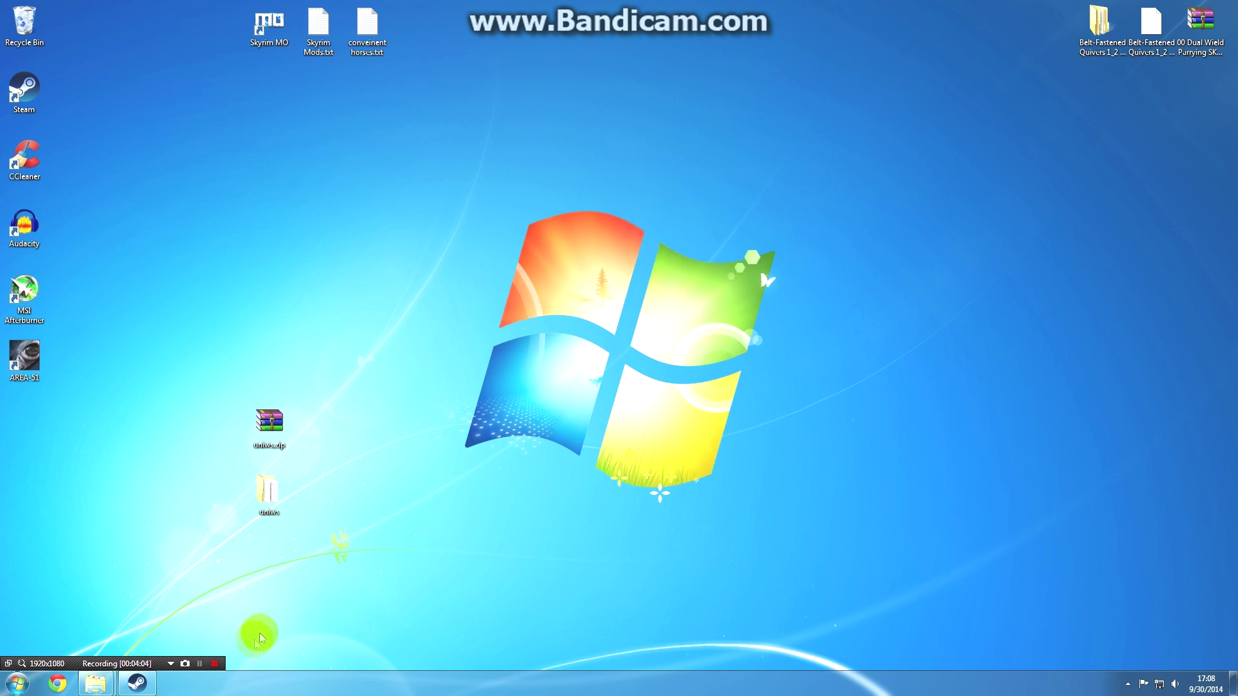
click(214, 663)
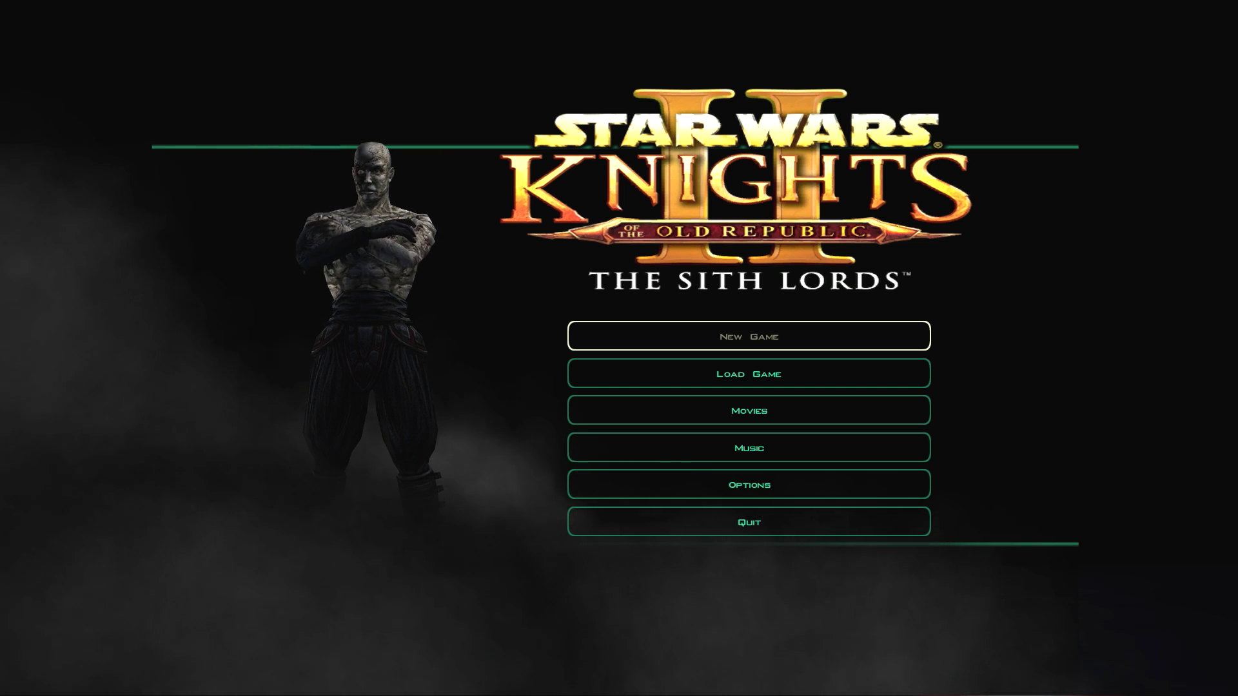
Load the saved game Testsave 1 from the main menu of Knights of the Old Republic II
key(Down)
key(Return)
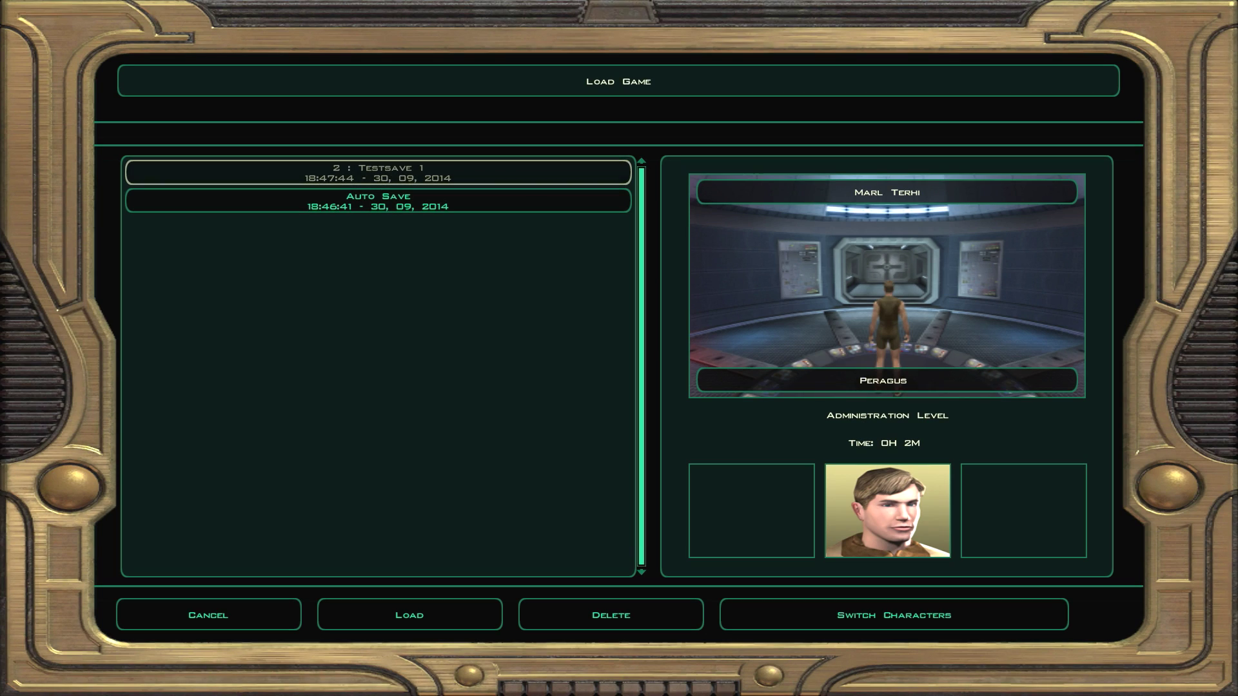
key(Tab)
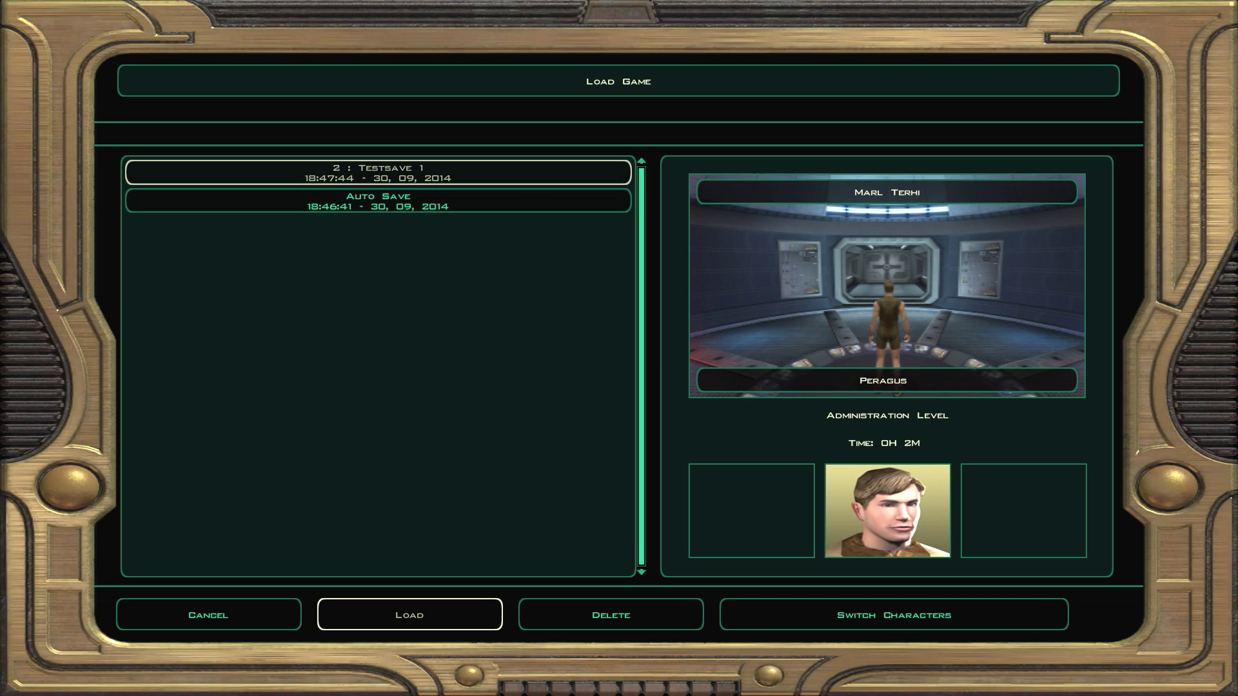
key(Return)
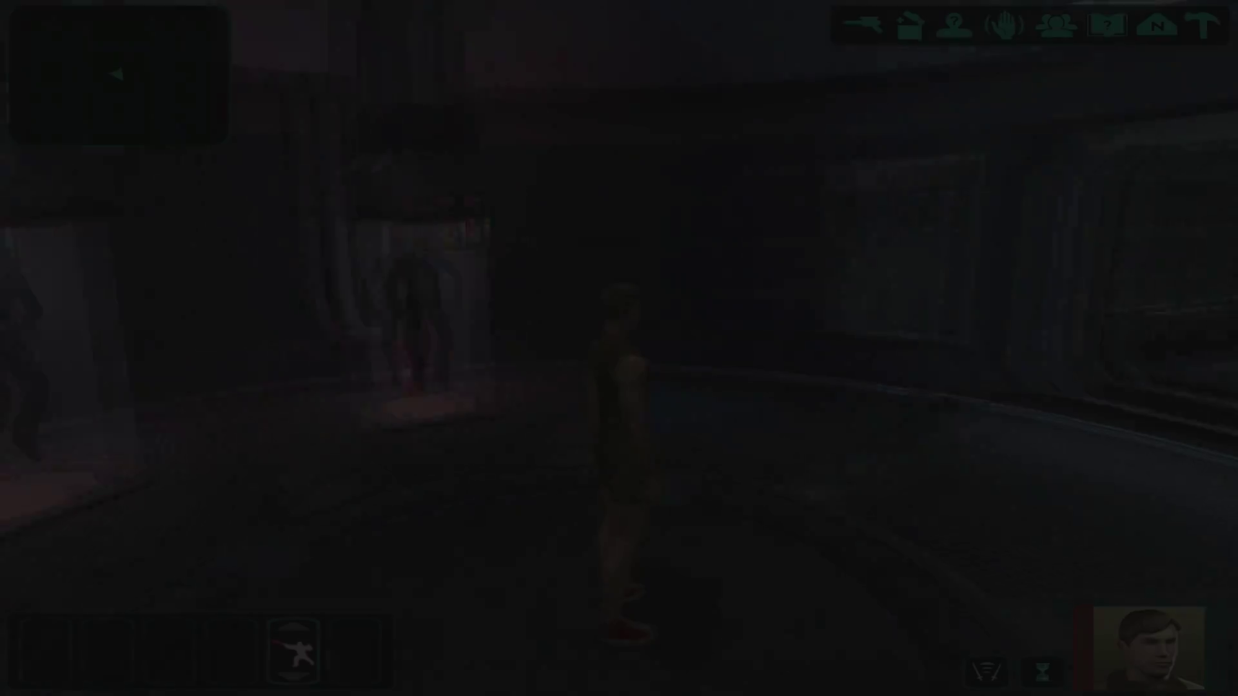
Run the character around the kolto tank room to examine how the game renders at the new resolution
key(d)
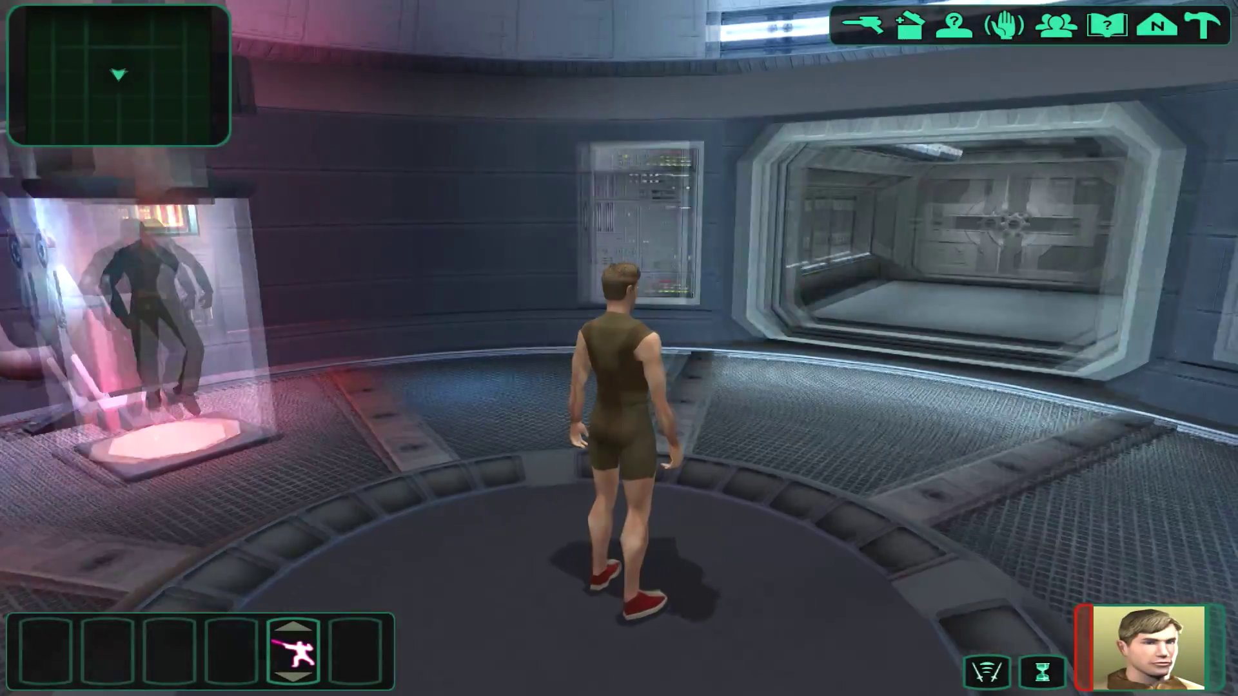
key(a)
key(w)
key(d)
key(a)
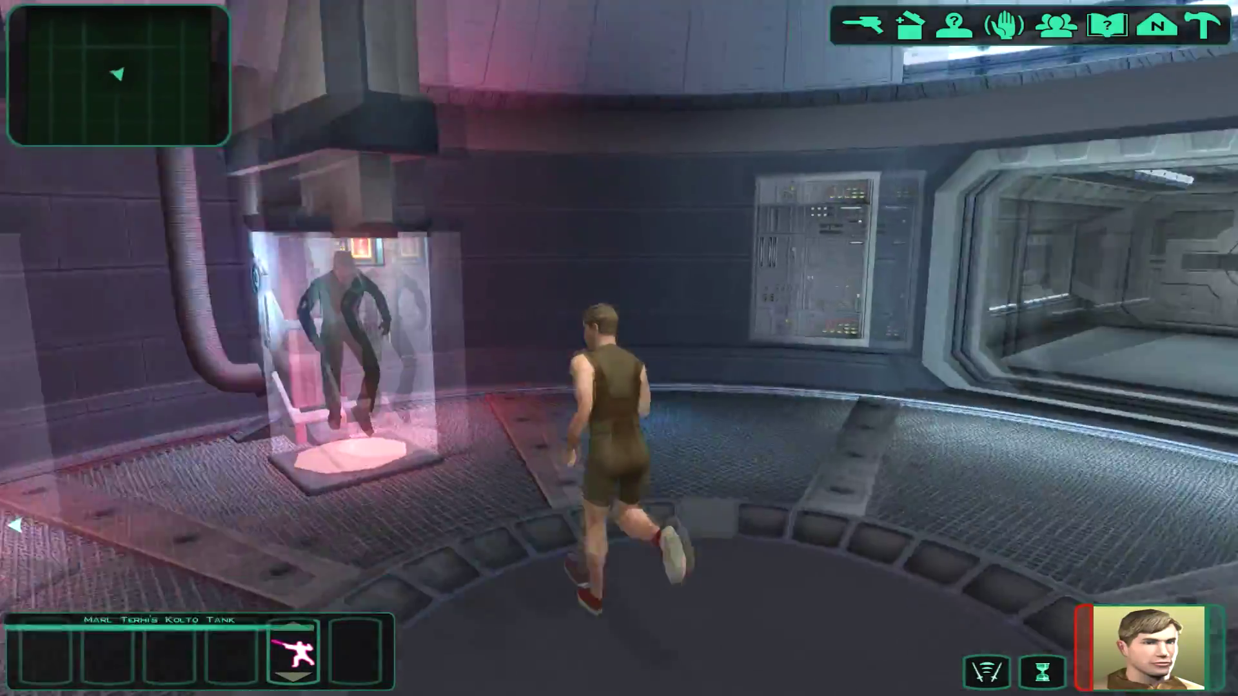
key(d)
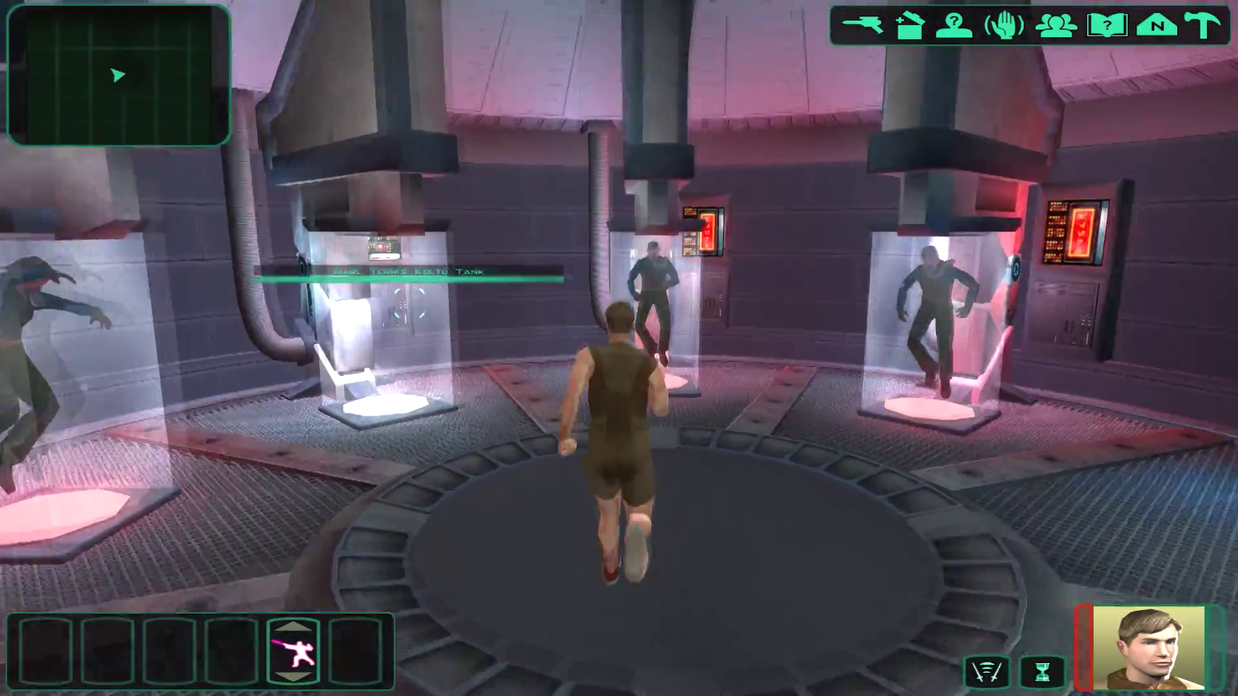
key(d)
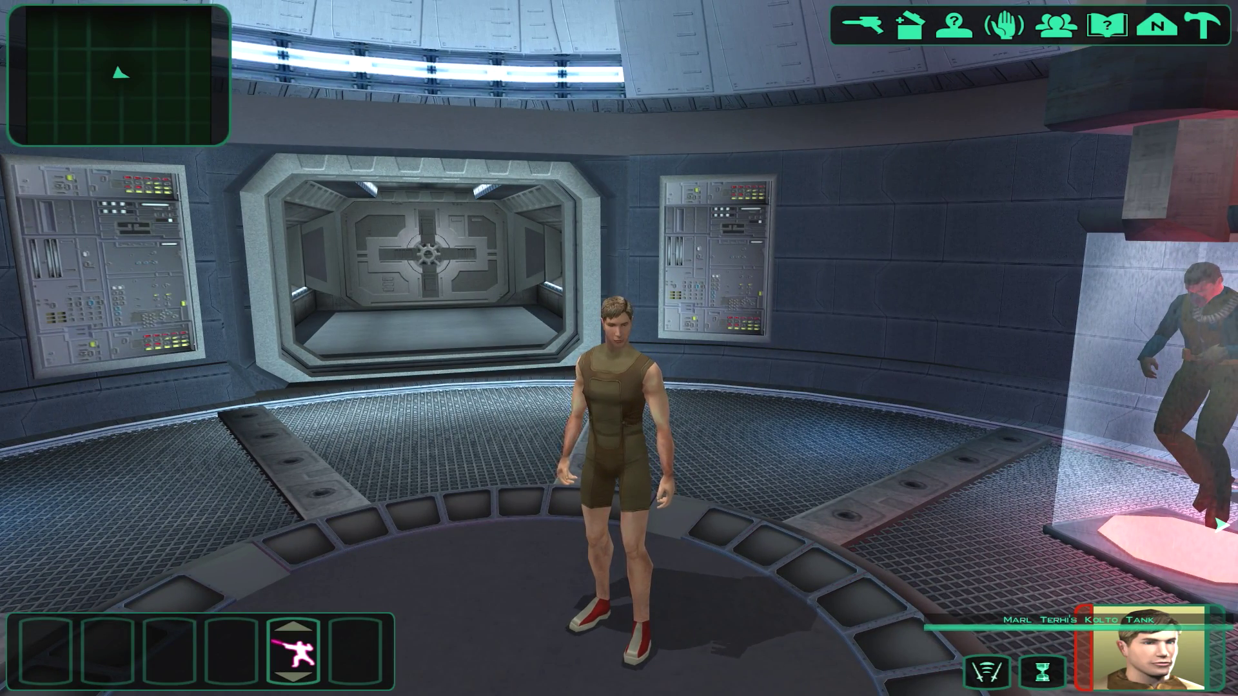
key(w)
key(a)
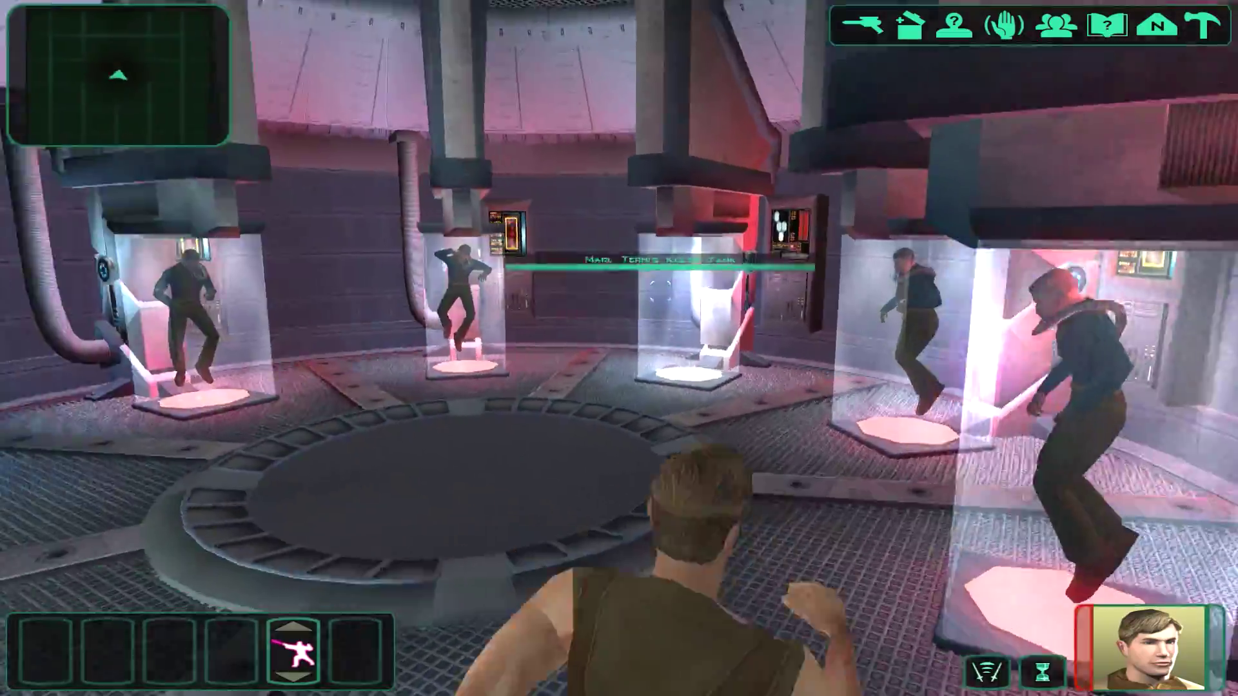
key(w)
key(a)
key(d)
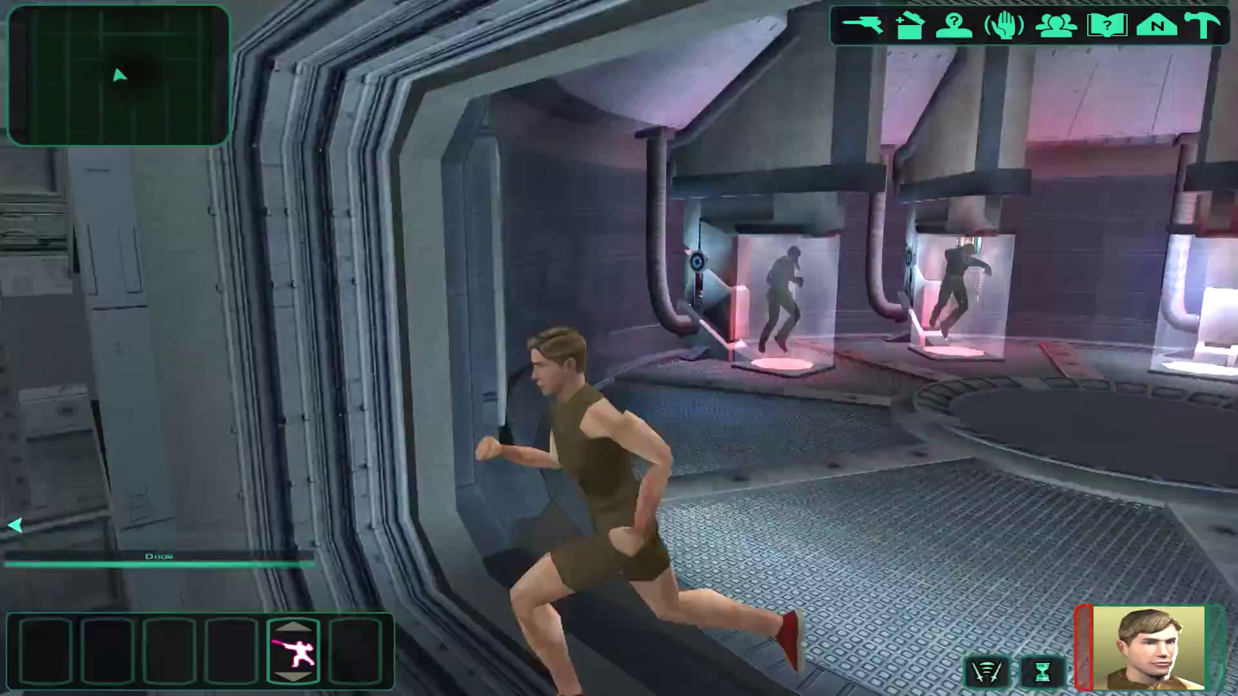
key(w)
key(d)
key(a)
key(d)
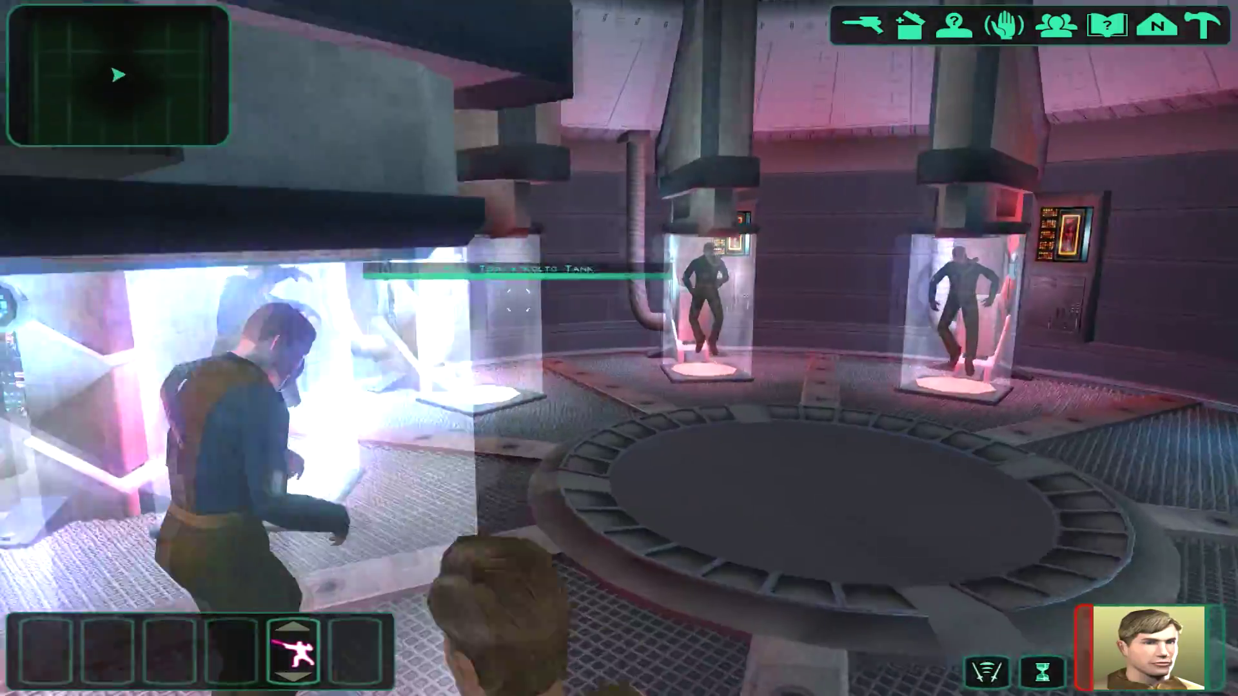
key(w)
key(d)
key(a)
key(w)
key(a)
key(d)
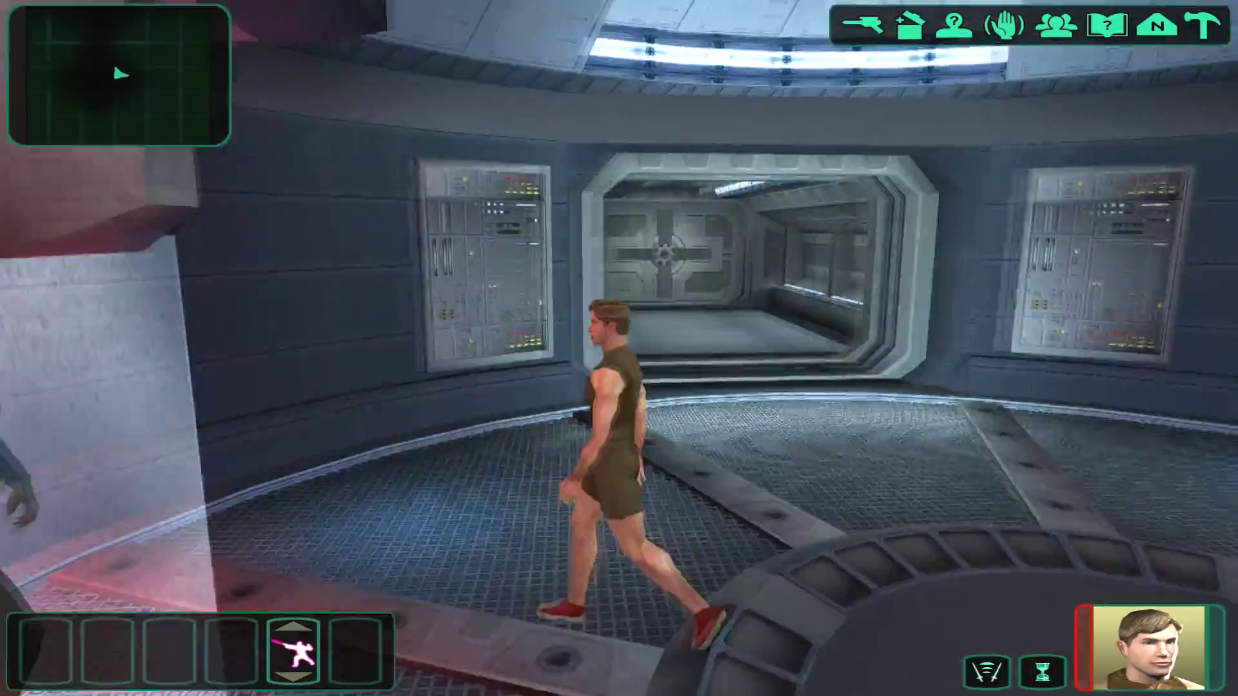
key(w)
key(a)
key(d)
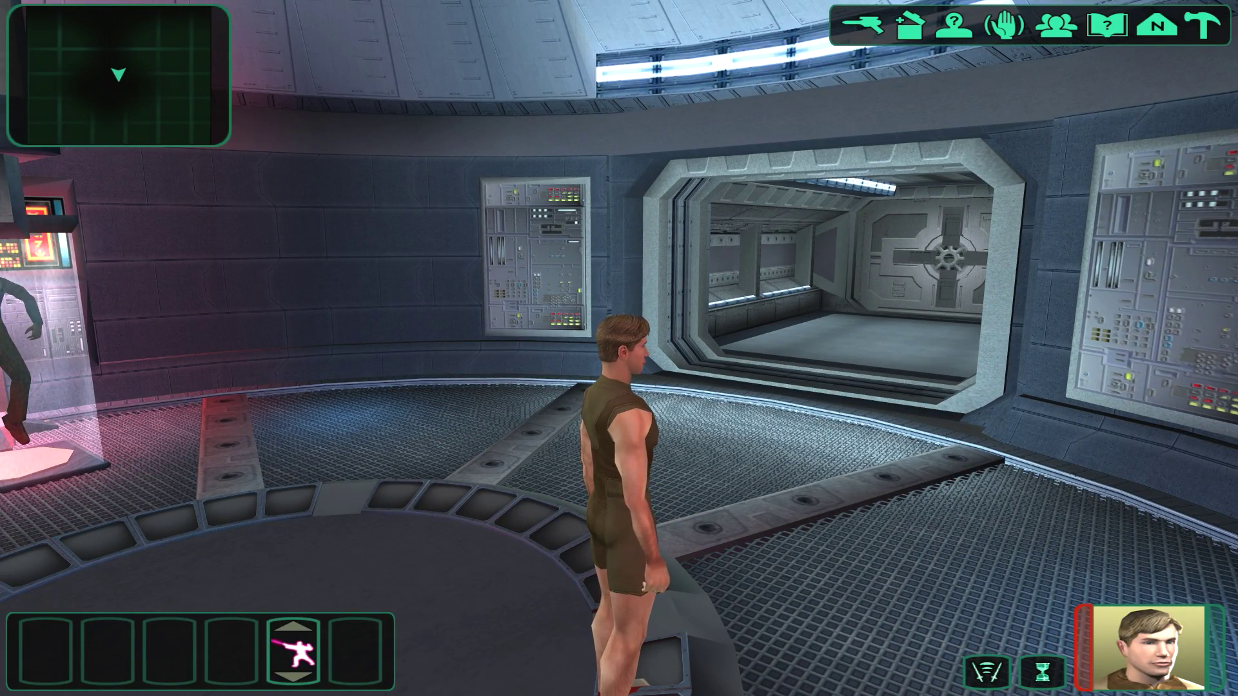
key(d)
key(w)
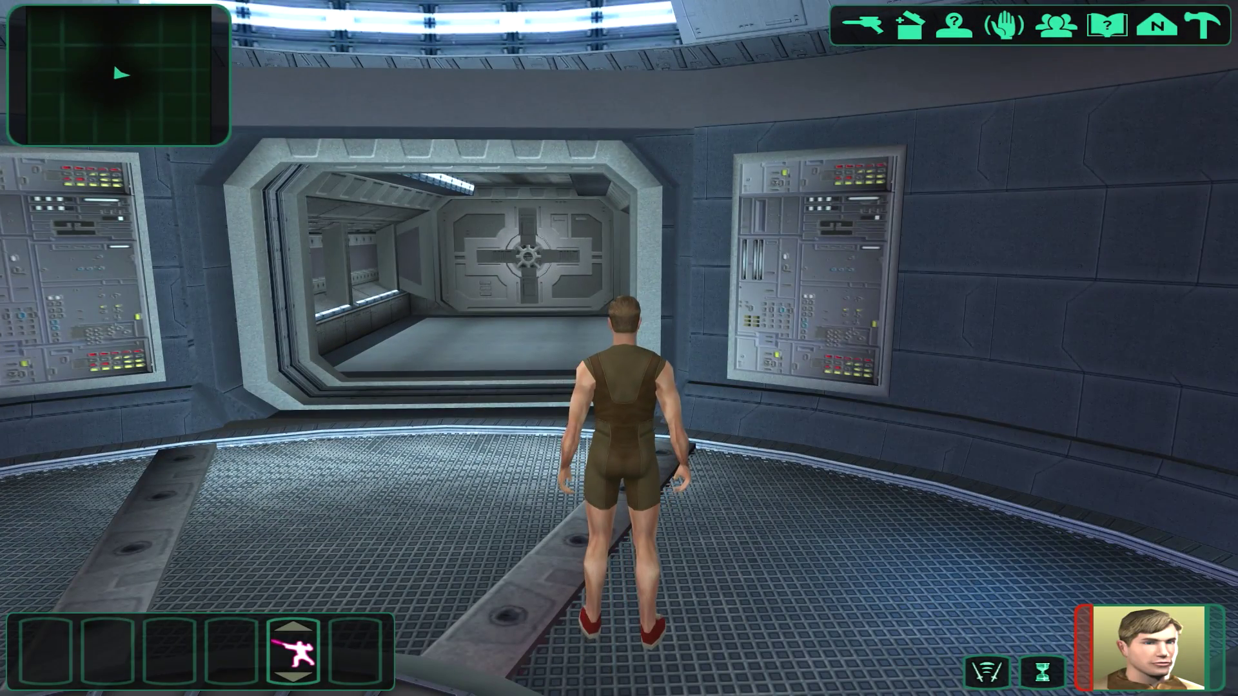
key(a)
View the in-game Feedback options, leave them unchanged and return to the game
key(Escape)
key(Return)
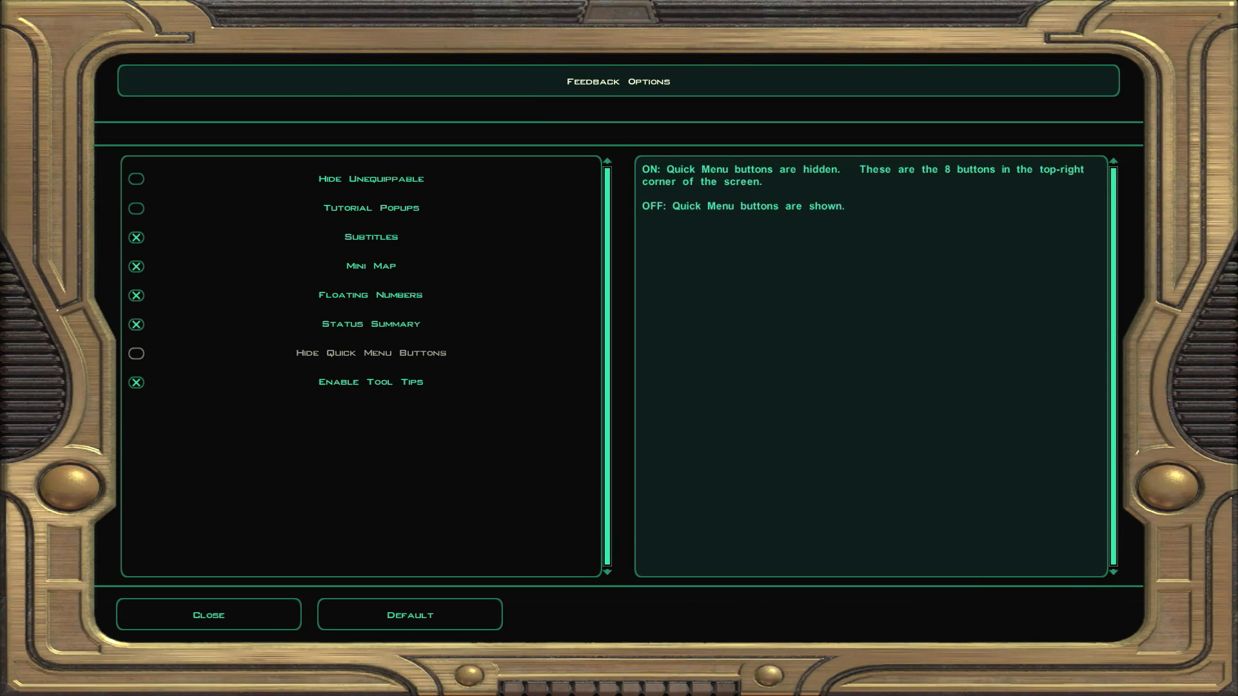
key(Escape)
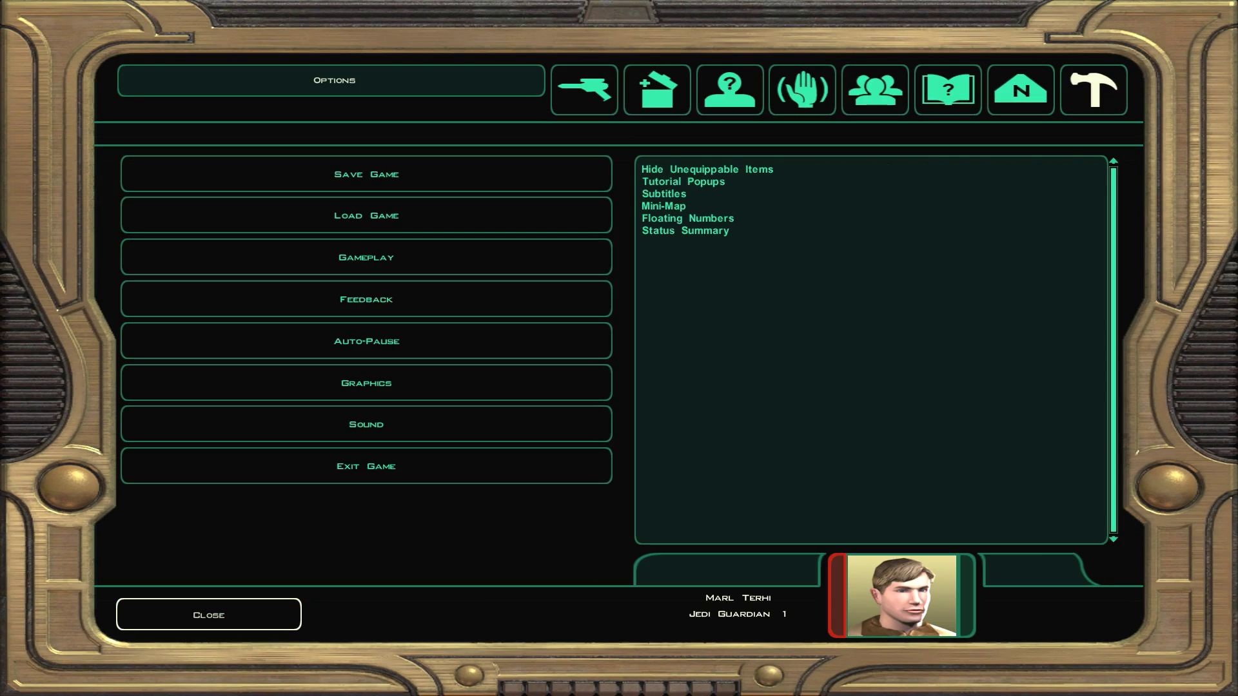
key(Escape)
Run the character across the room to the large octagonal doorway and pause the game
key(a)
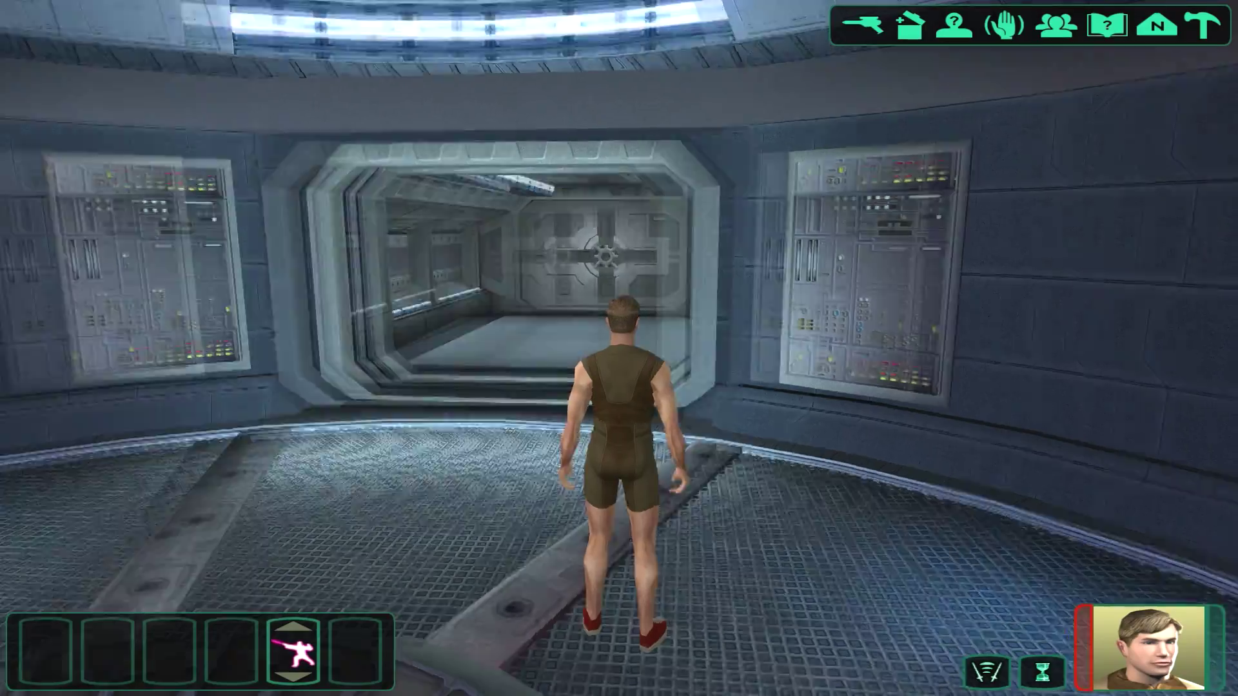
key(w)
key(a)
key(w)
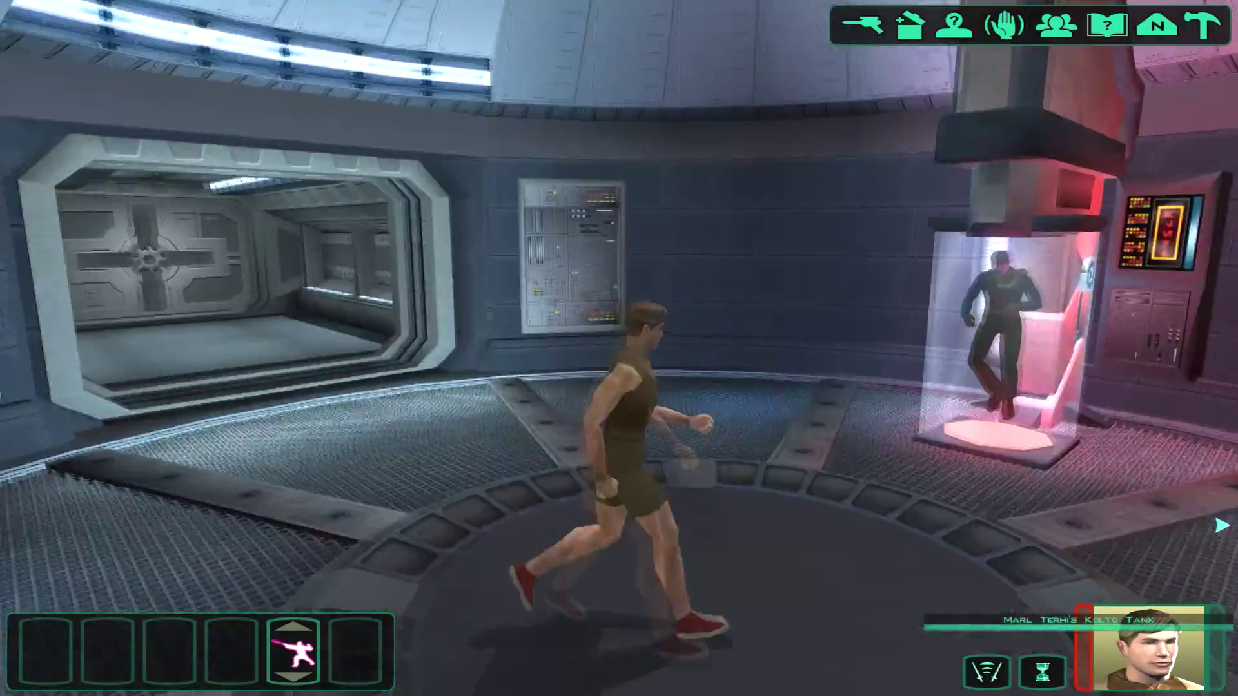
key(a)
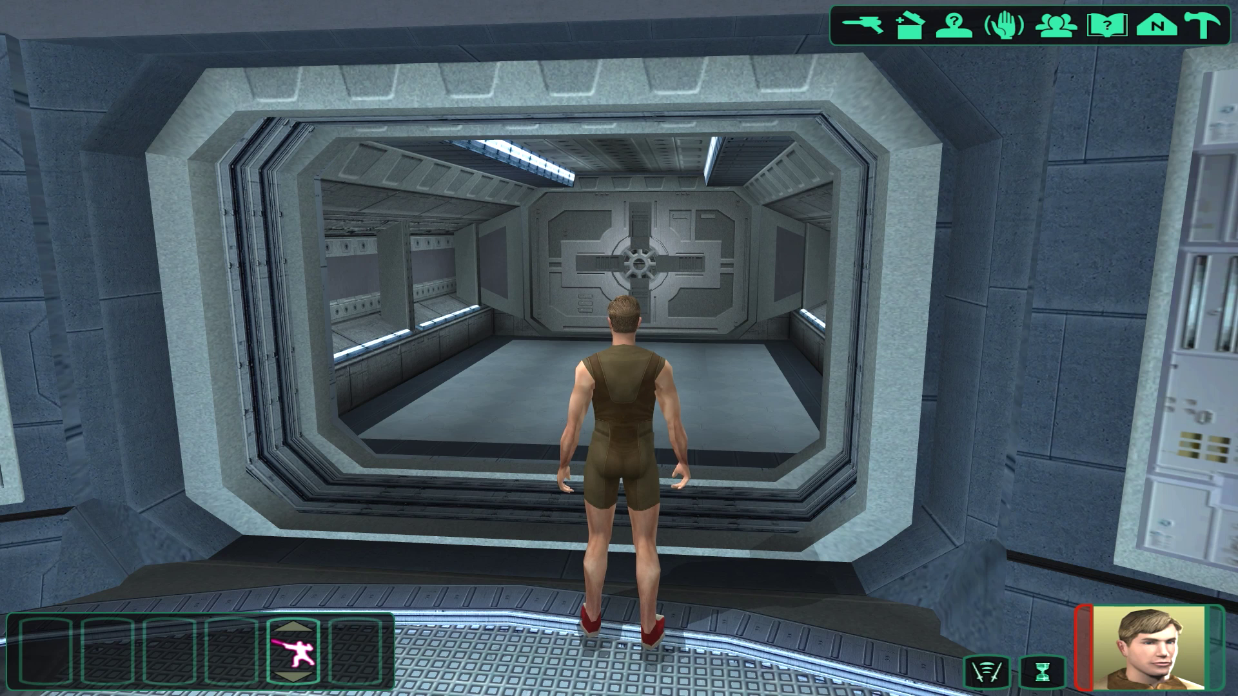
key(space)
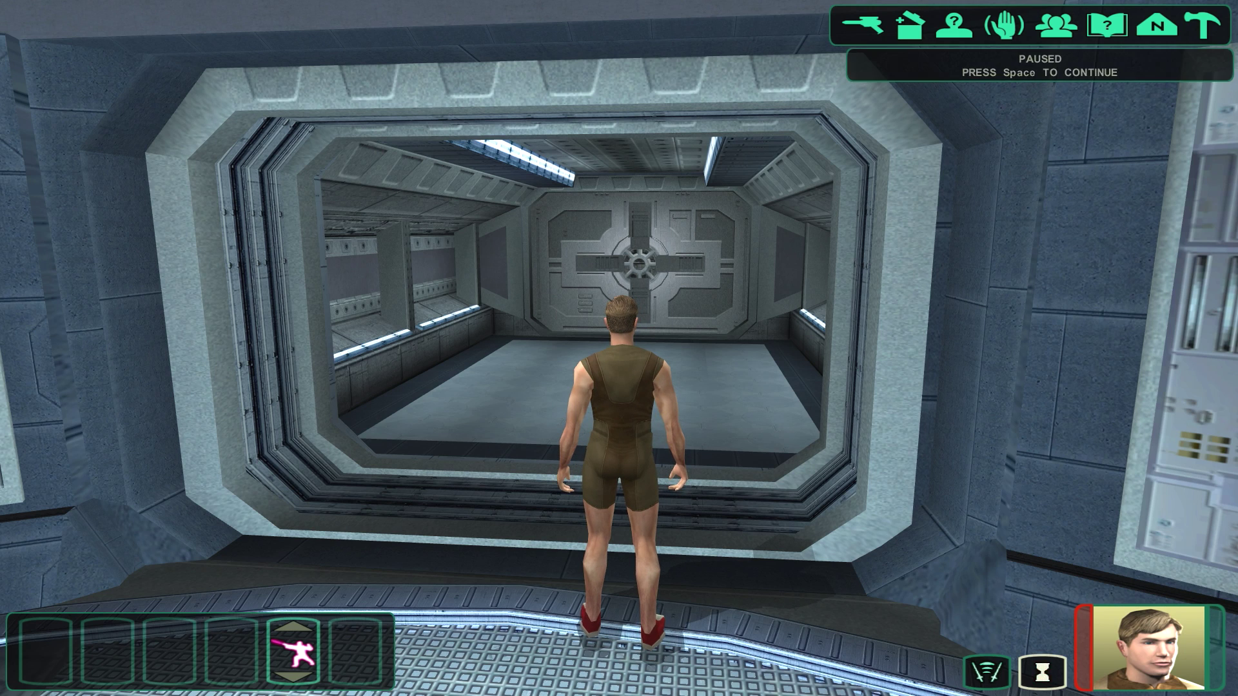